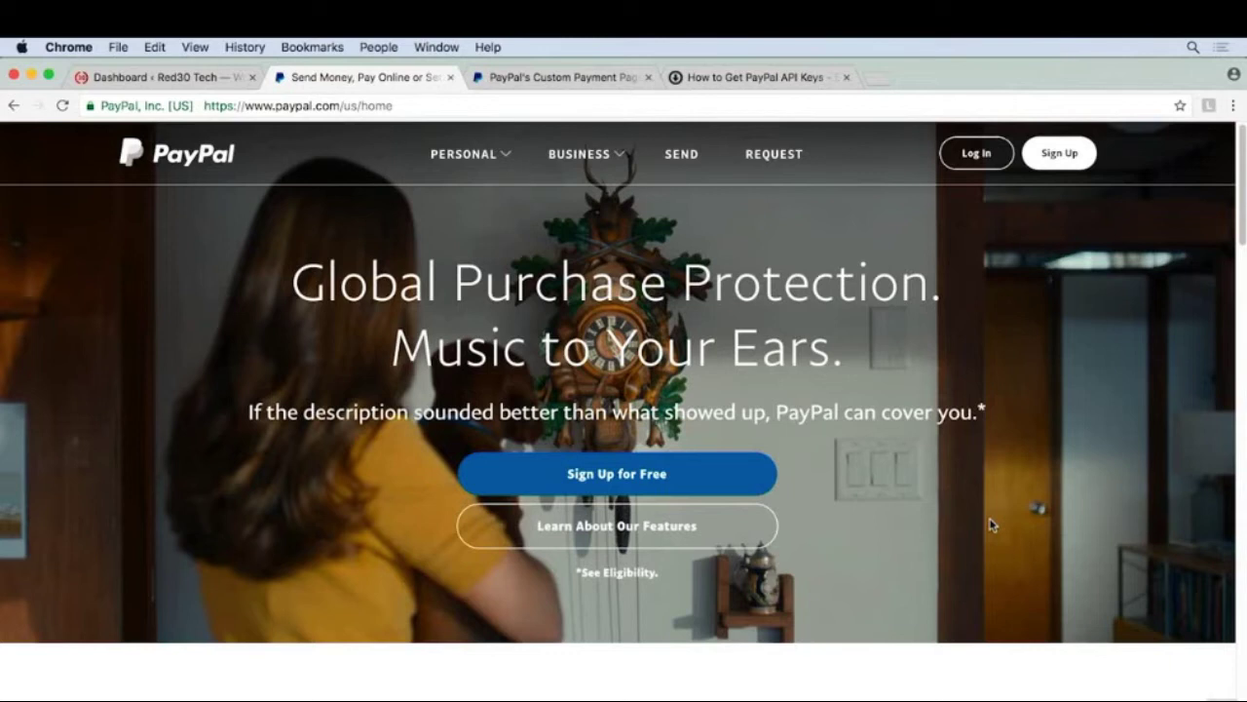
Enable the PayPal Standard payment gateway in the Red30 Tech site's Easy Digital Downloads settings and save the change.
click(187, 78)
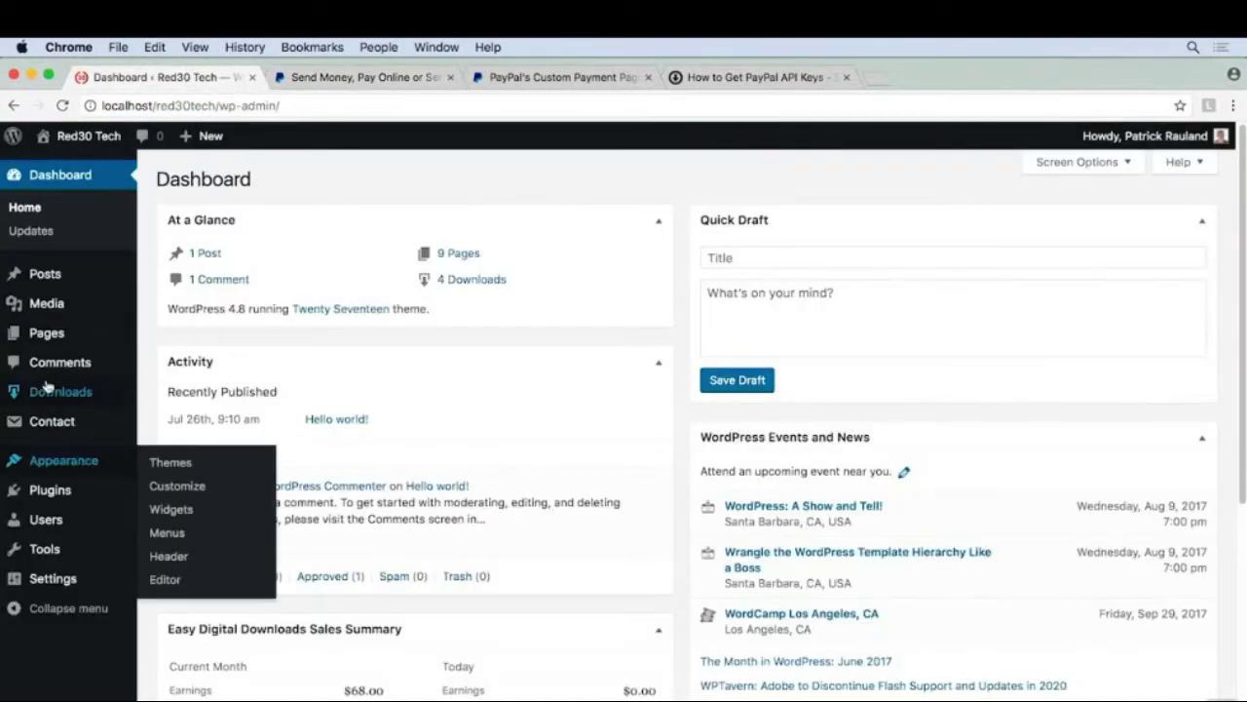
mouse_move(86, 386)
click(180, 582)
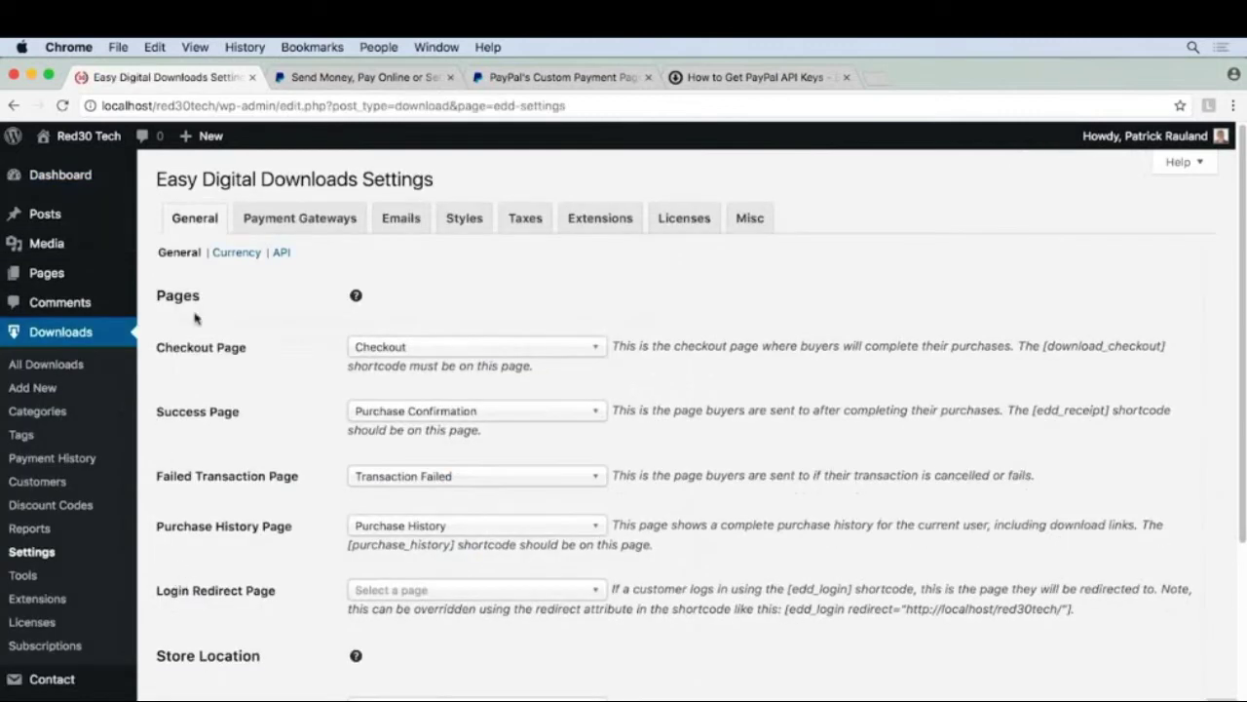
click(275, 230)
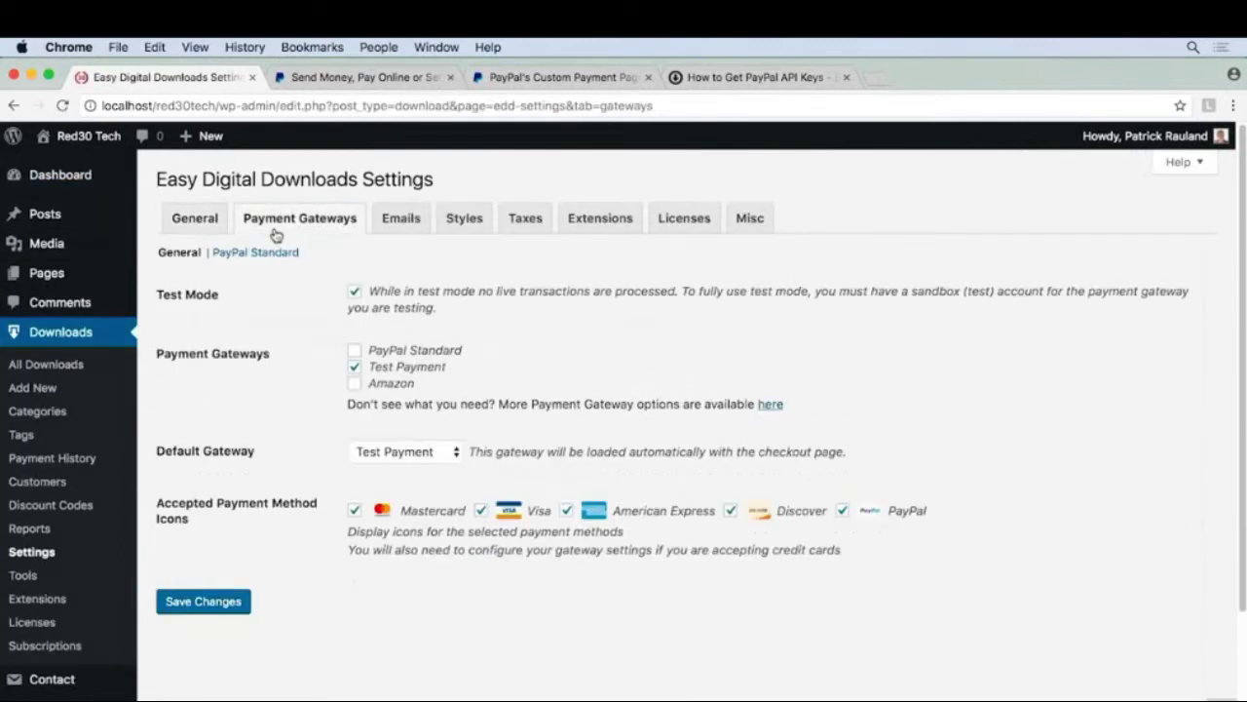
click(388, 357)
click(237, 602)
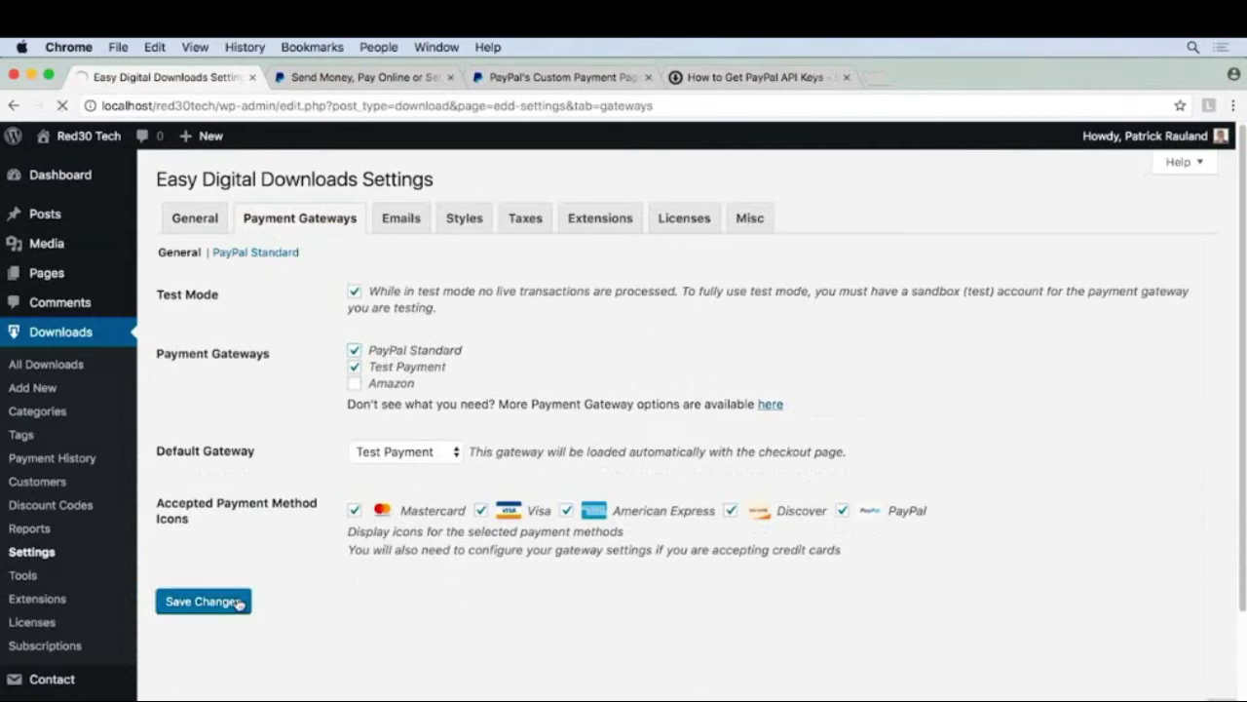
Enter the account's PayPal email in the PayPal Standard settings and save them.
click(234, 306)
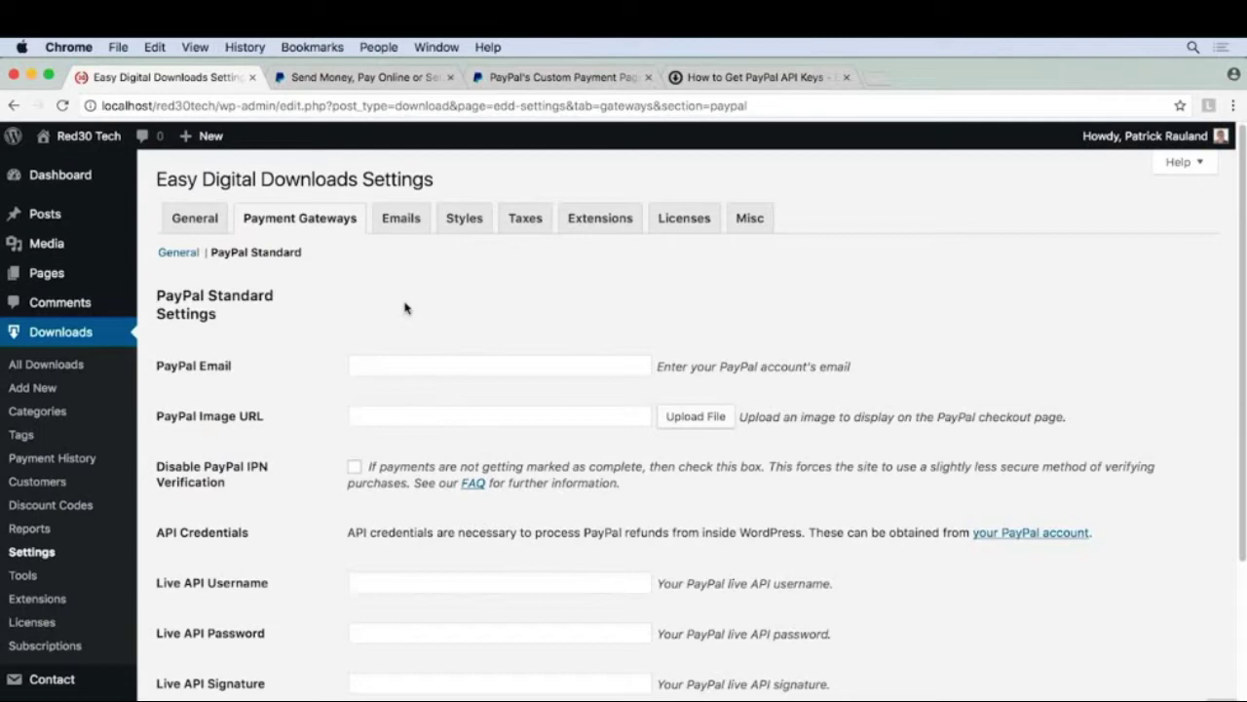
click(392, 367)
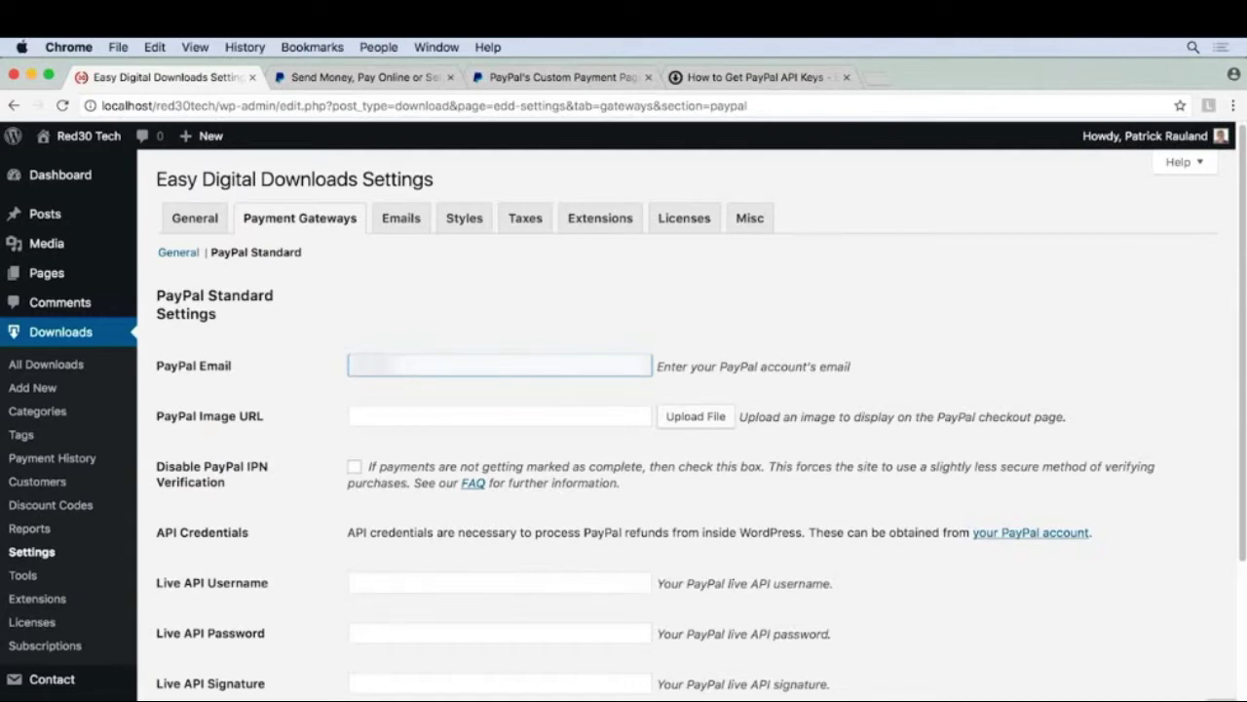
text(pal.)
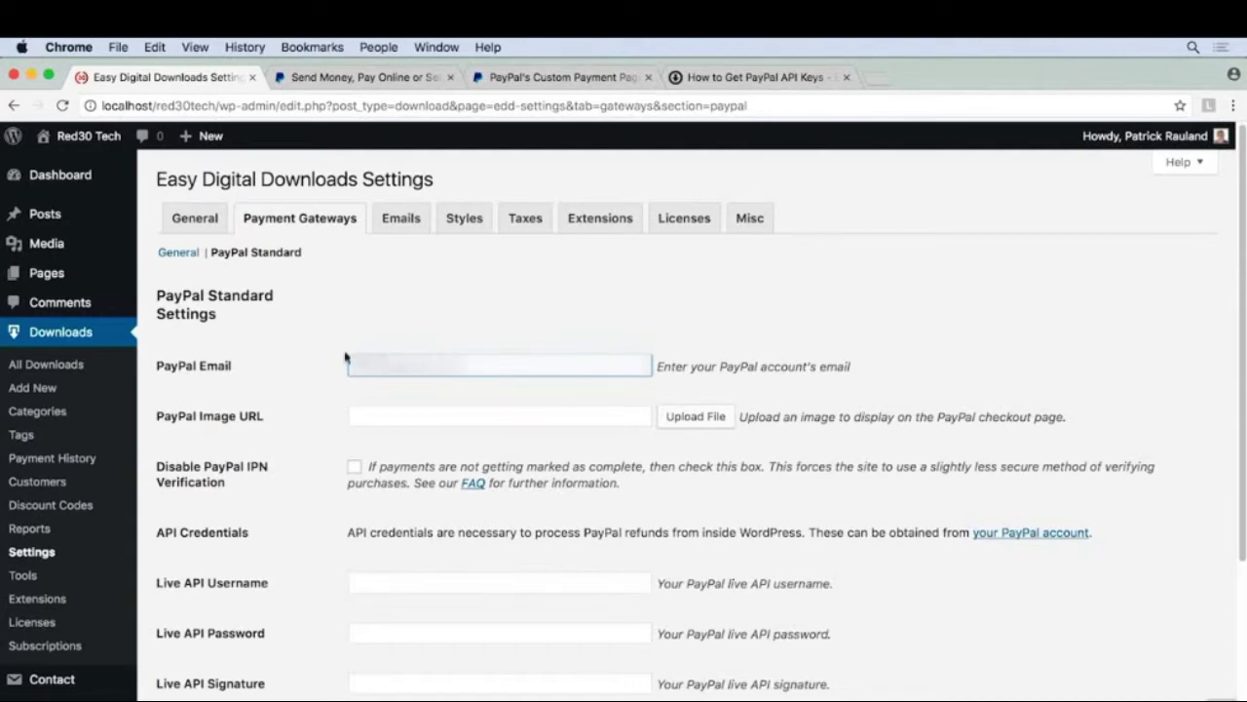
click(328, 366)
scroll(329, 371, down, 5)
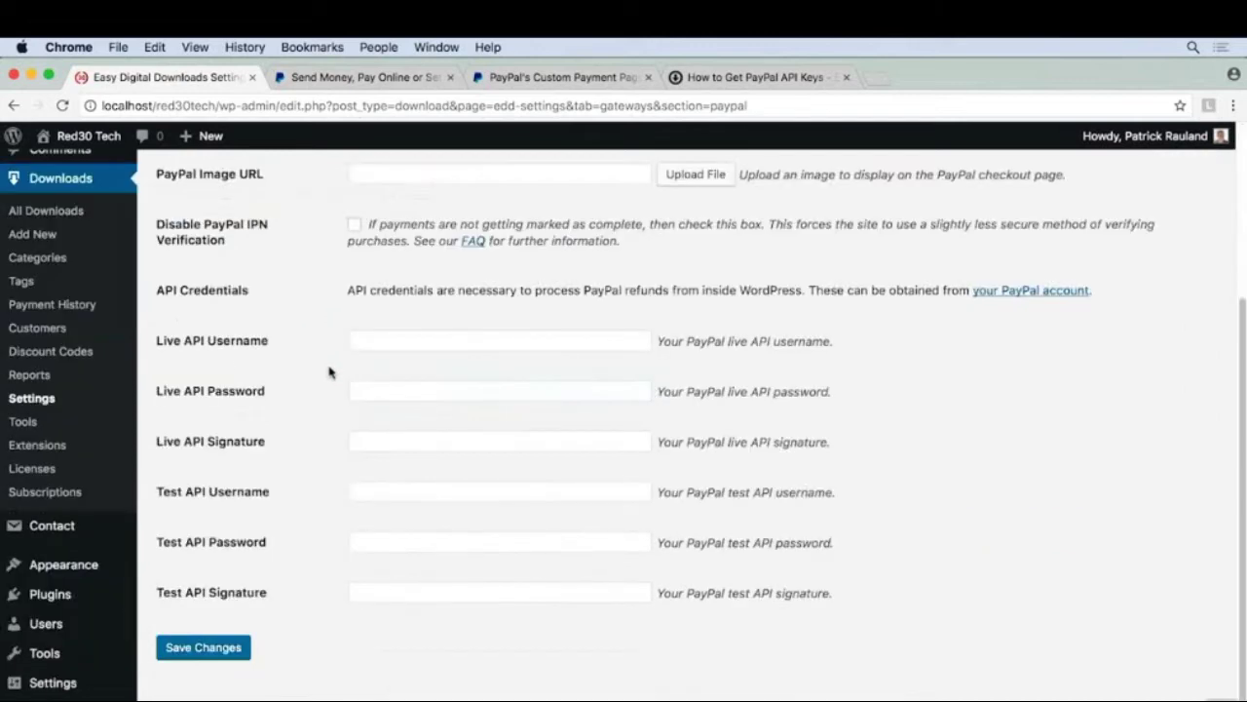
click(211, 651)
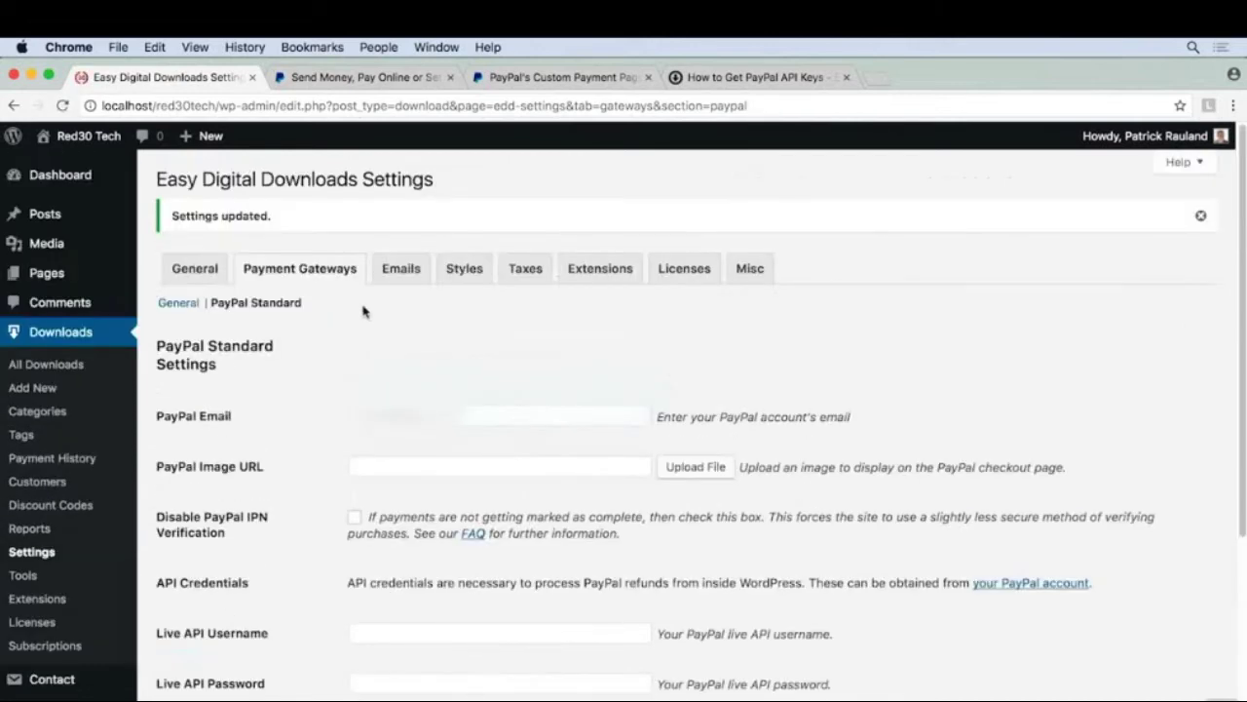
Disable the Test Payment gateway and Test Mode in the general payment gateway settings, and save the changes.
click(178, 306)
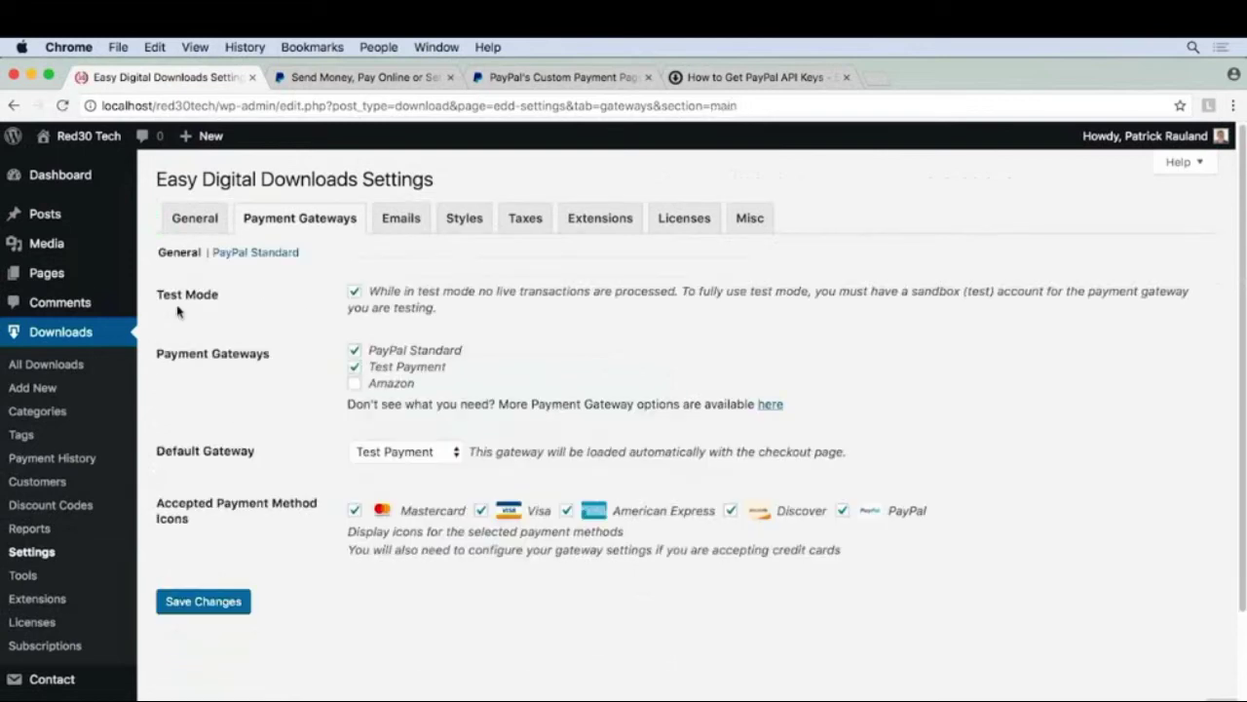
click(393, 372)
click(372, 292)
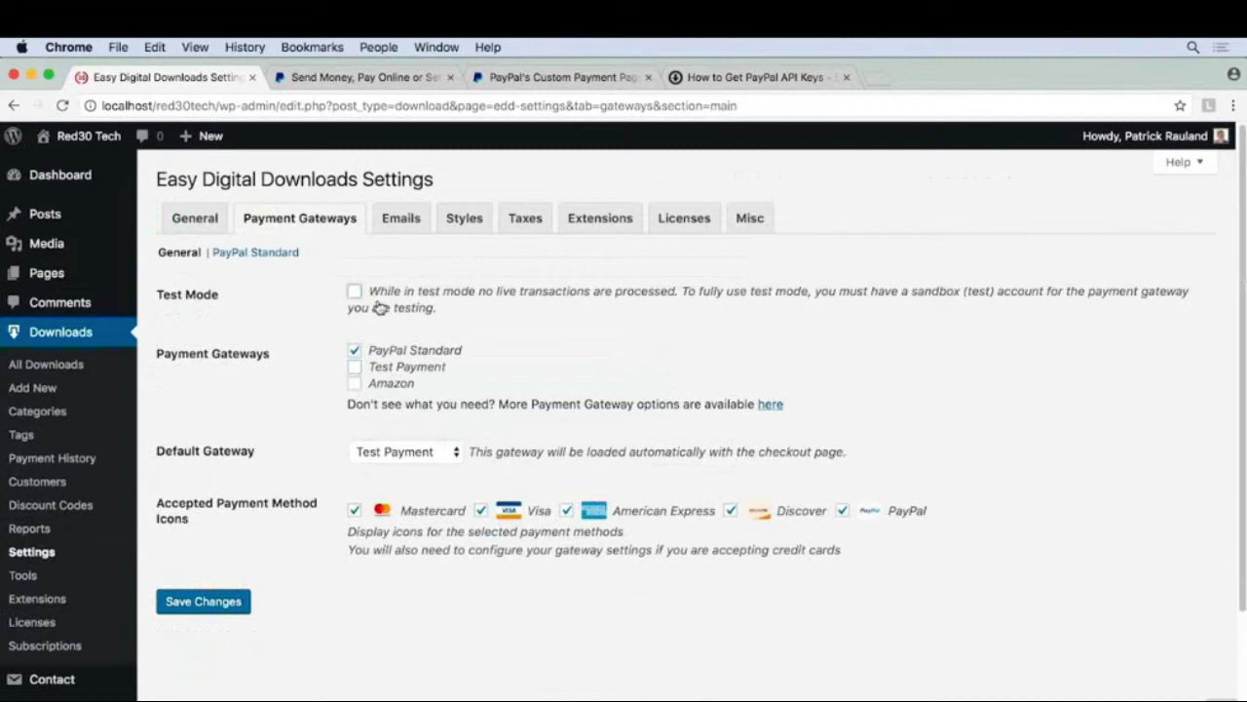
click(223, 600)
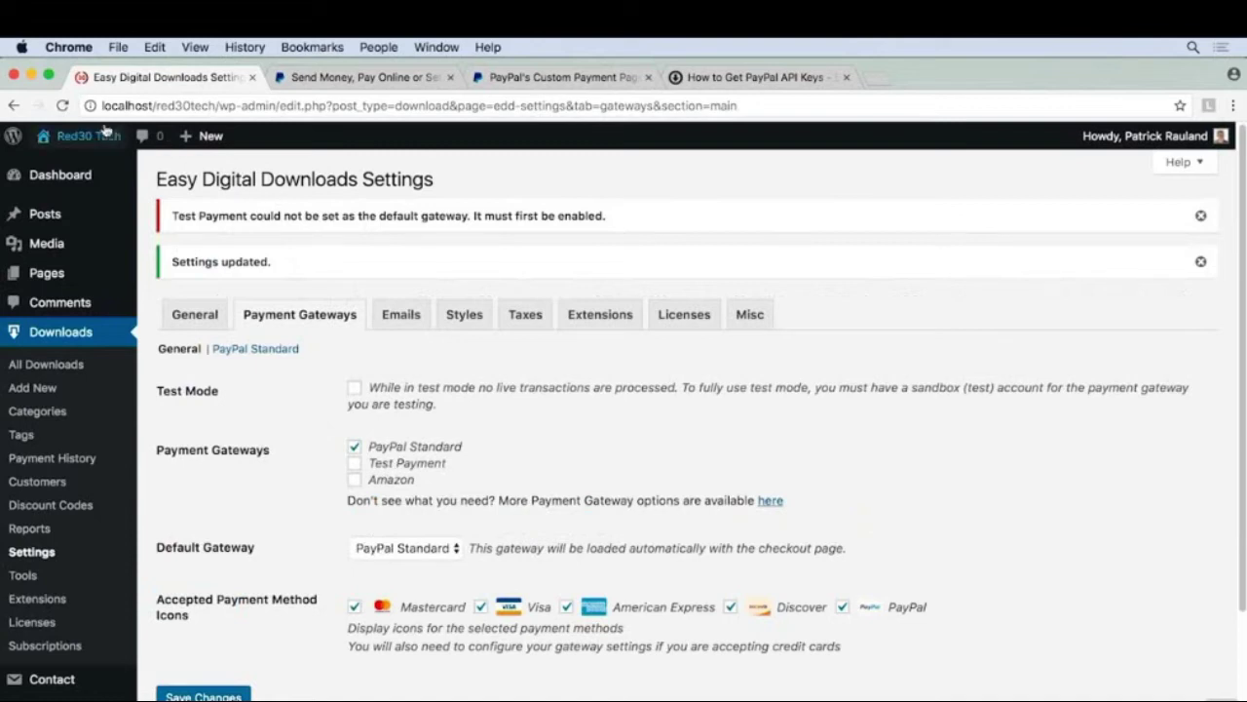
View the Building Your First Robot download on the store, add it to the cart and proceed to checkout.
mouse_move(86, 140)
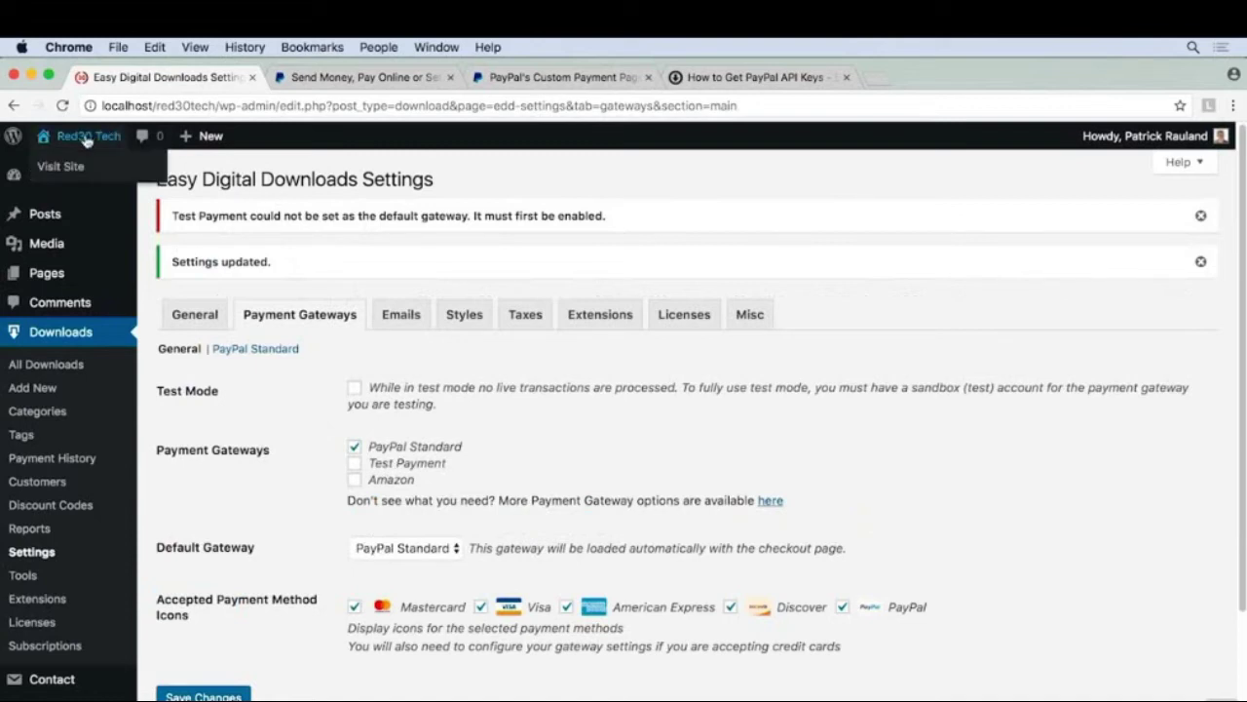
click(44, 337)
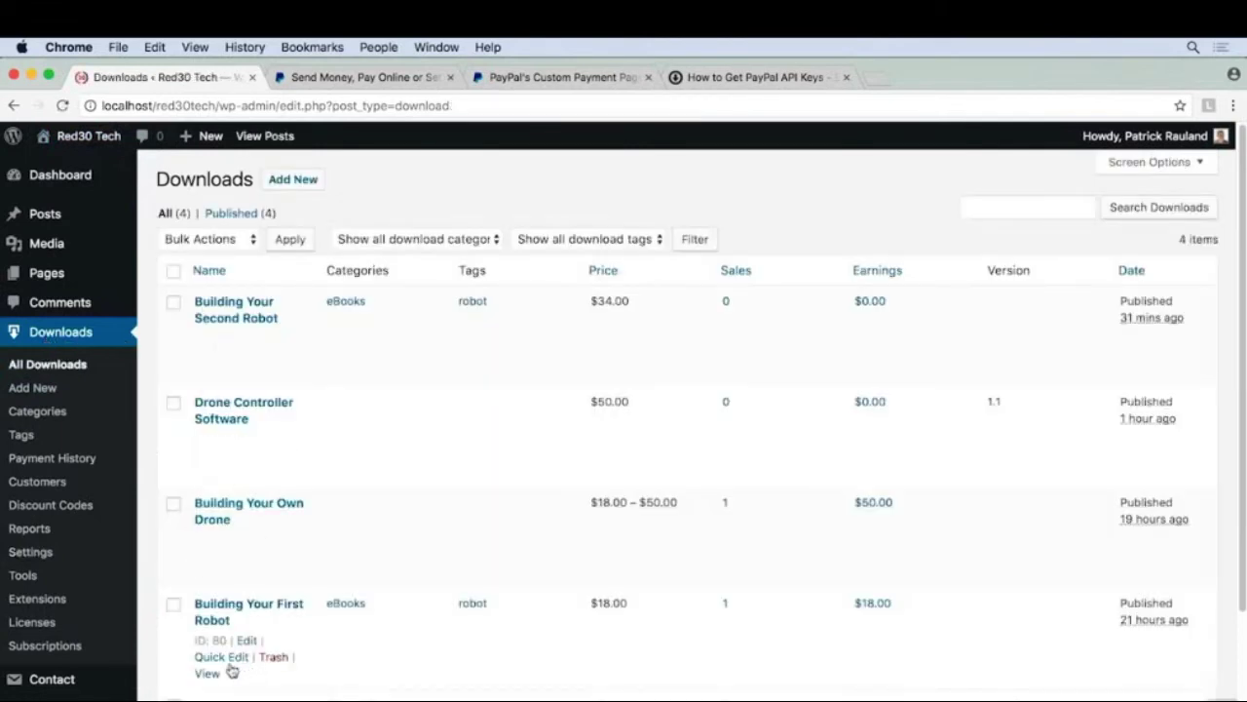
click(209, 673)
scroll(321, 594, down, 5)
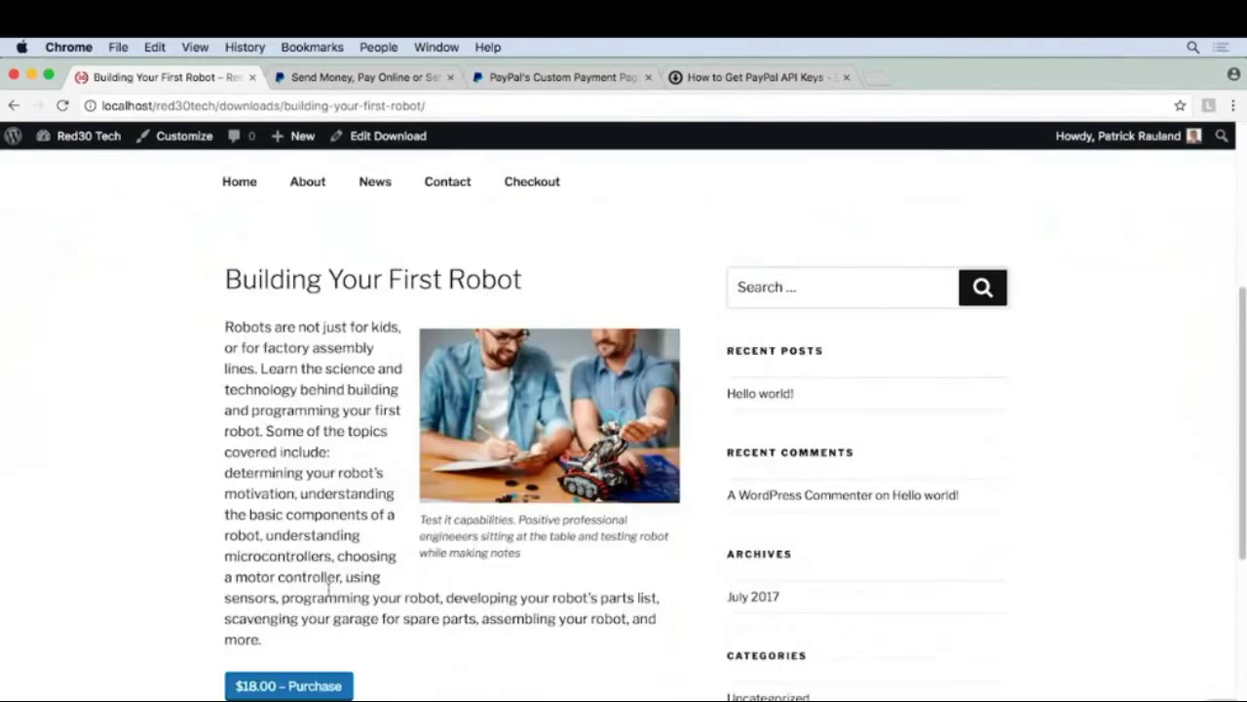
click(286, 687)
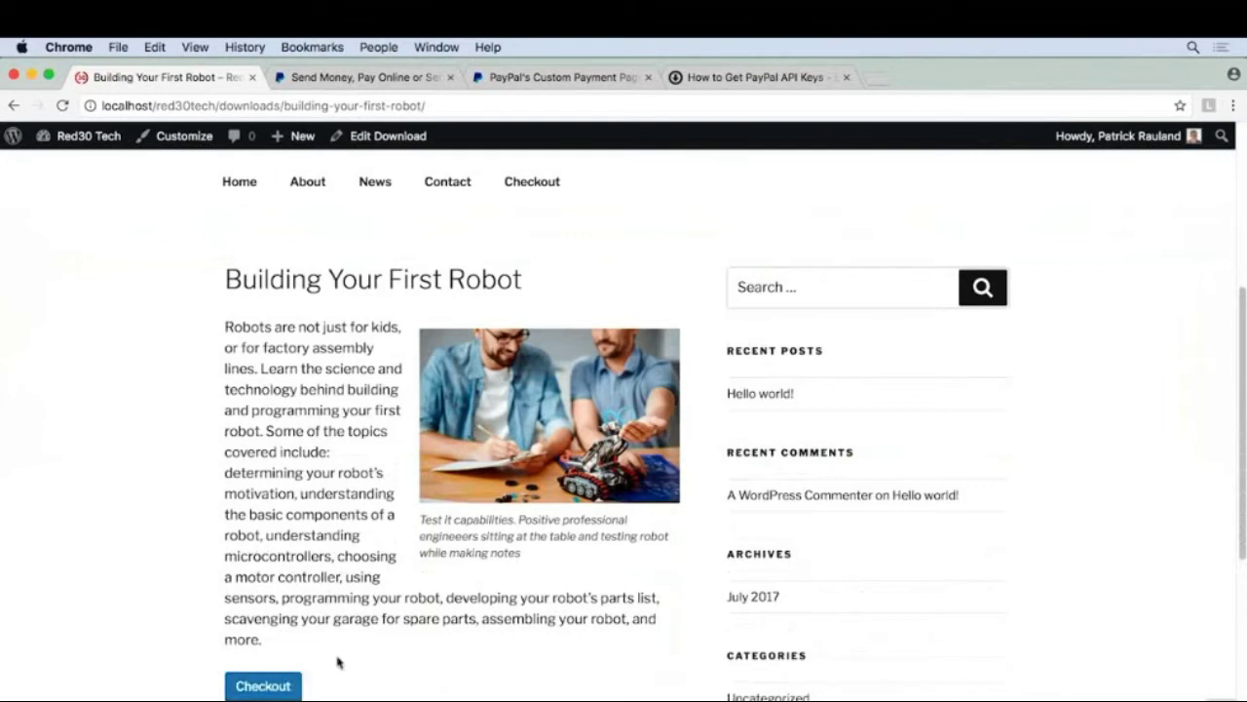
scroll(348, 643, down, 1)
click(300, 627)
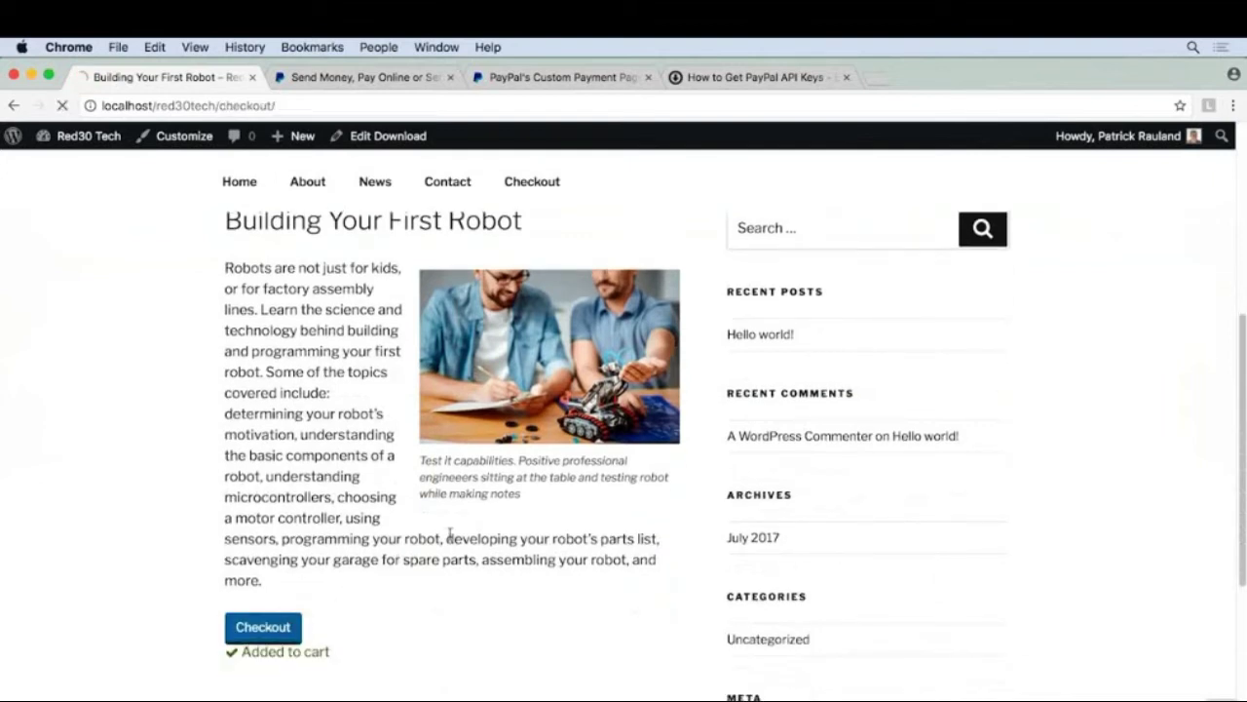
Submit the purchase through PayPal, cancel the payment there, and return to the store's home page.
scroll(449, 541, down, 5)
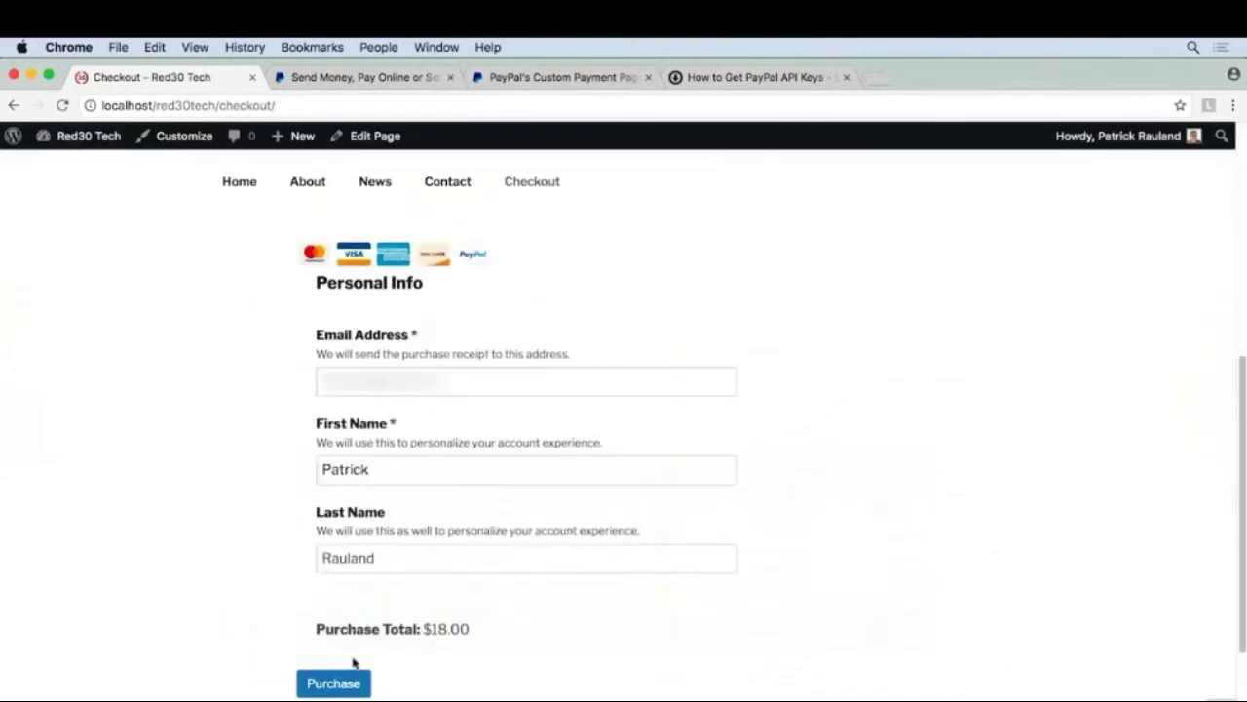
click(341, 683)
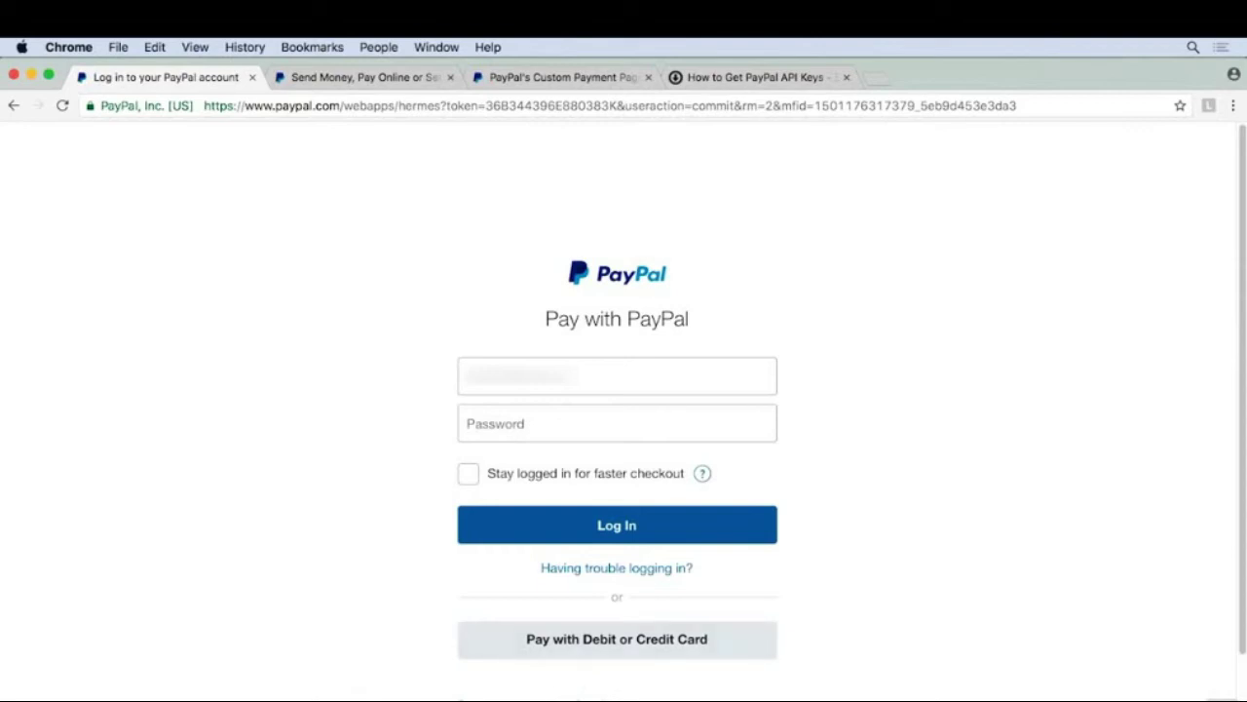
click(565, 644)
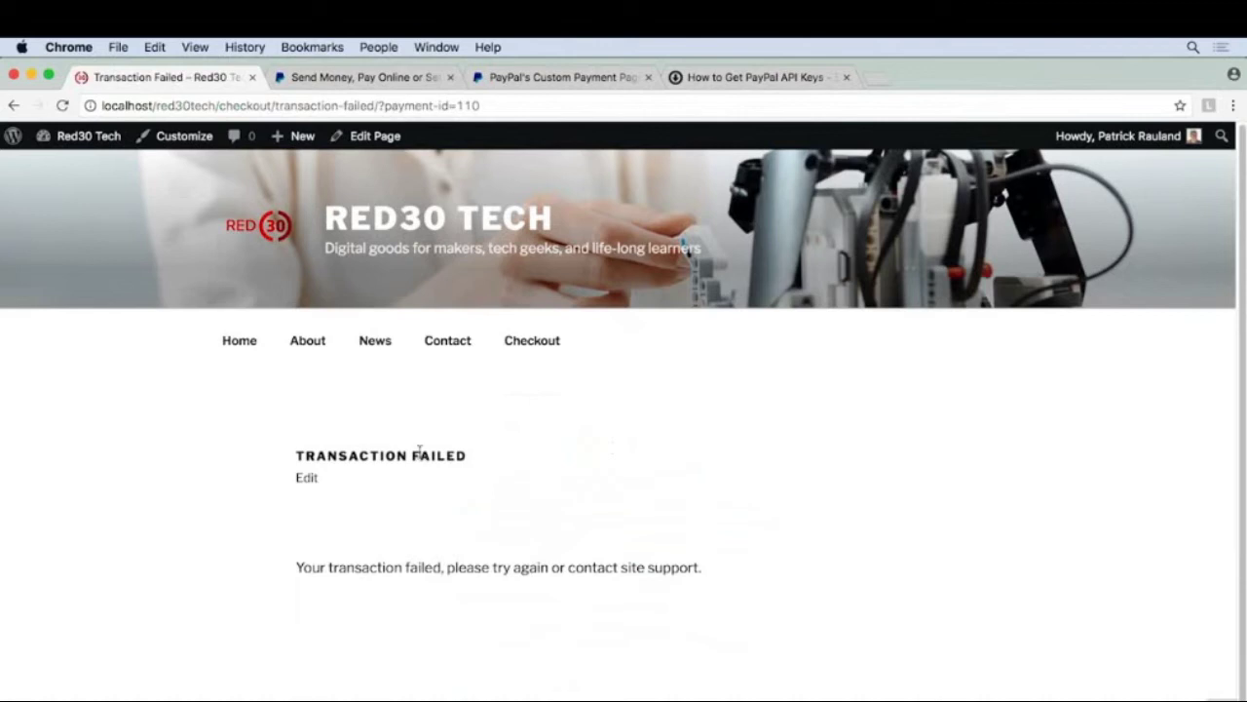
click(245, 343)
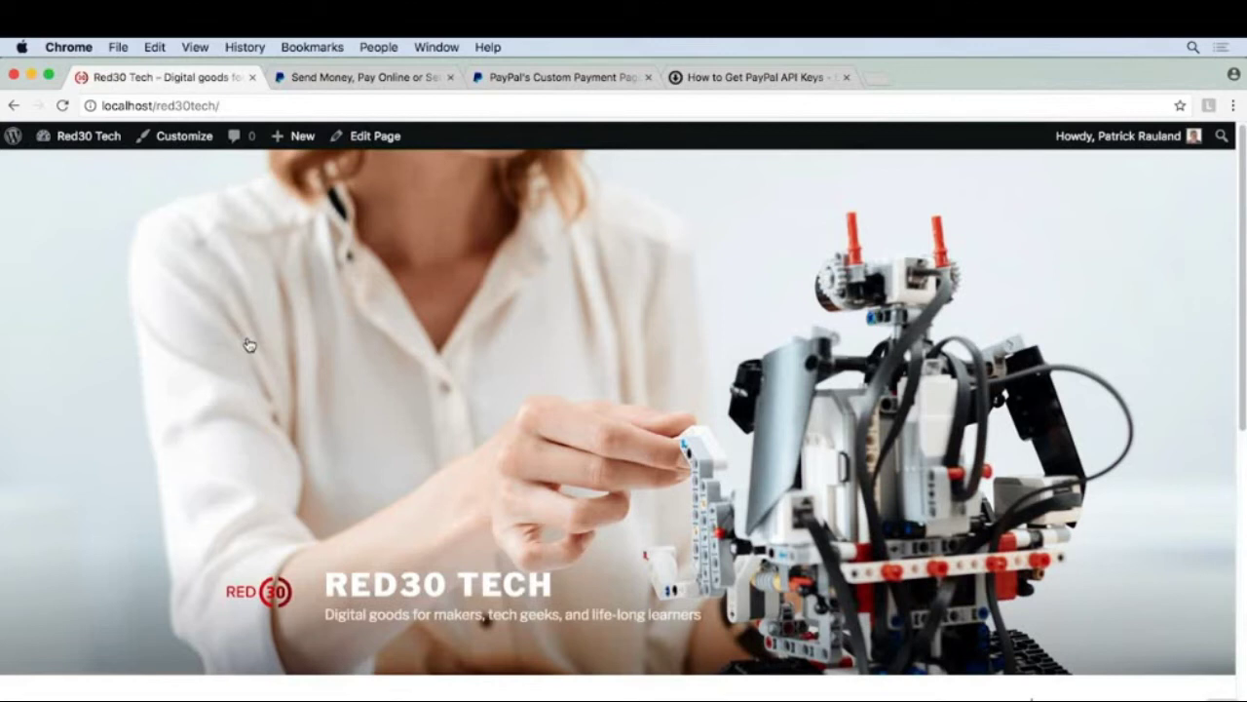
Examine the regular and customised payment page examples in PayPal's Custom Payment Pages overview.
click(521, 77)
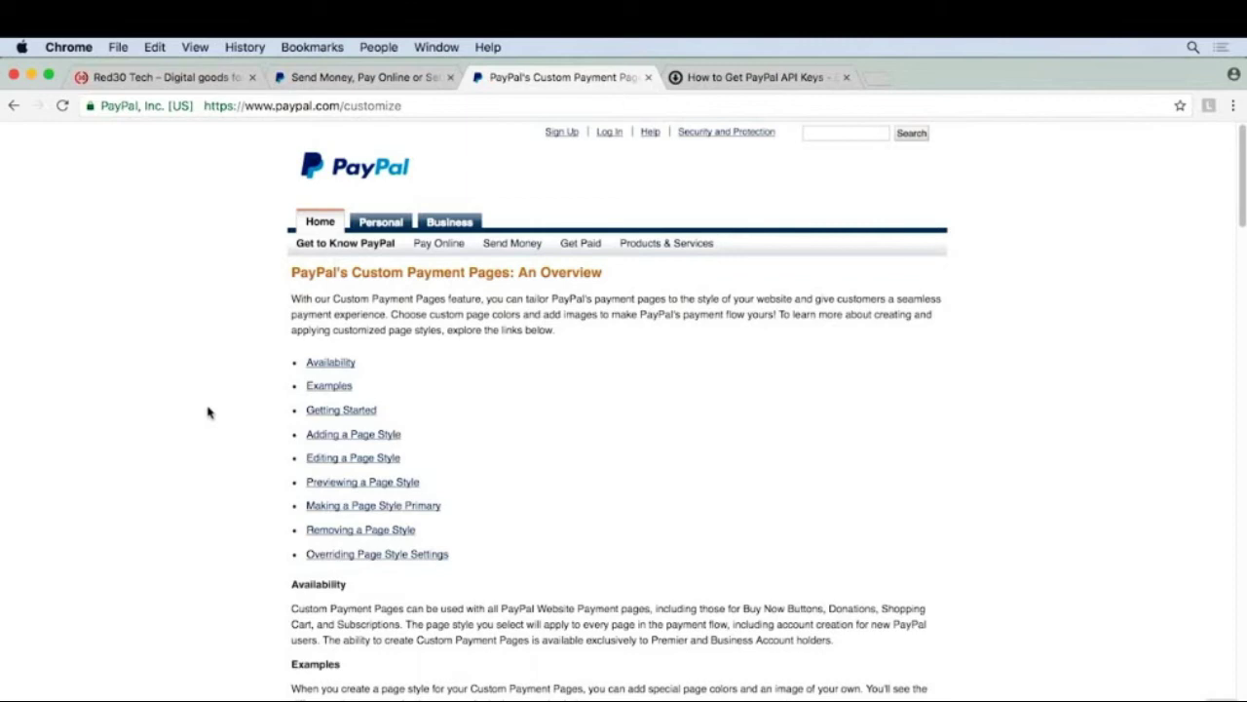
scroll(229, 483, down, 5)
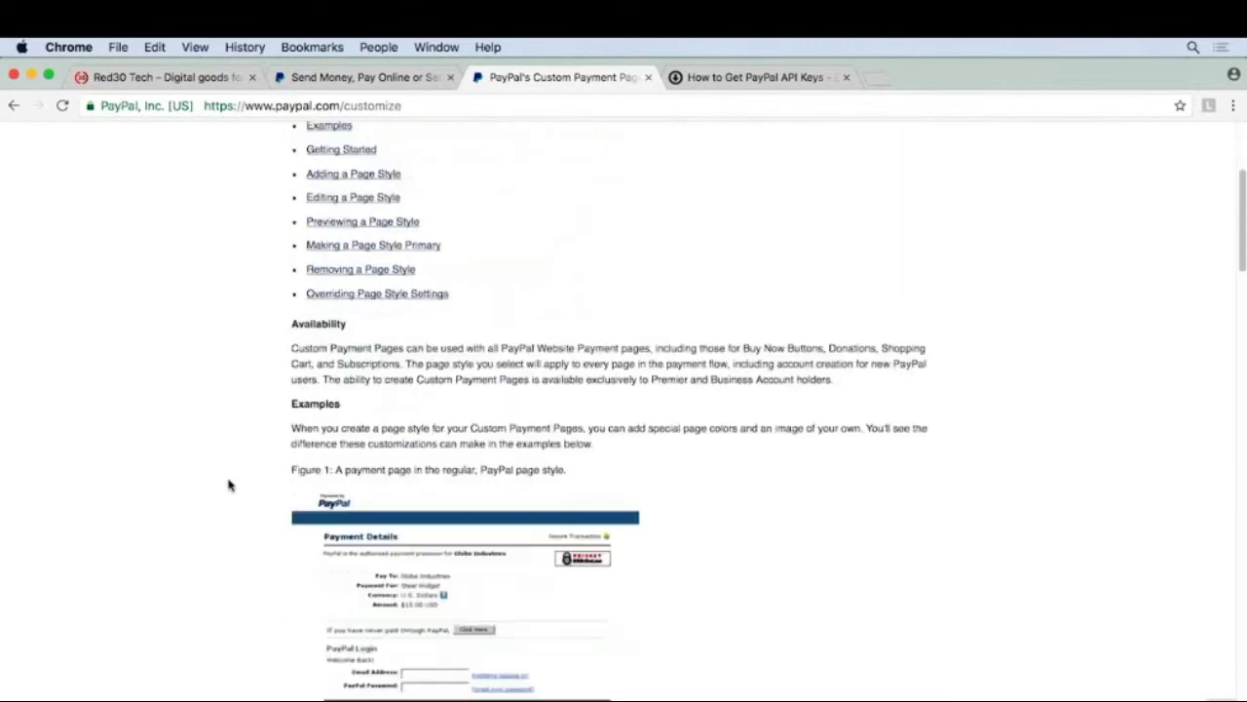
scroll(229, 484, down, 3)
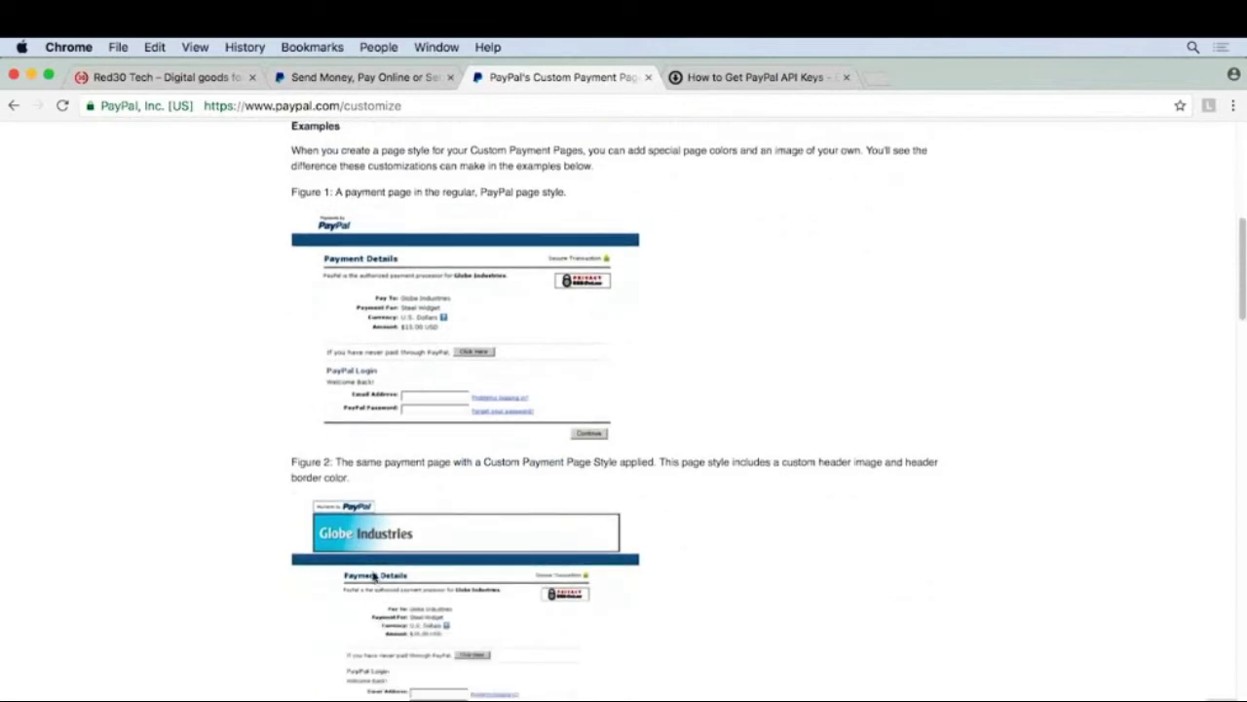
scroll(240, 568, down, 4)
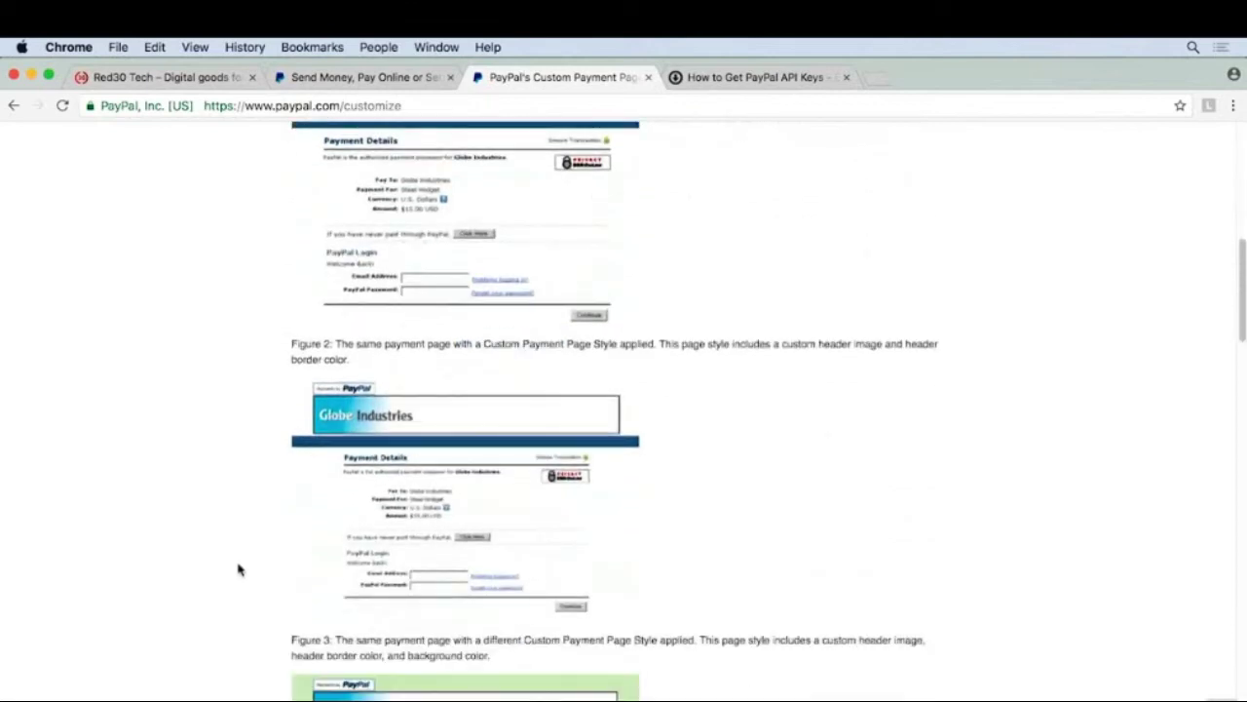
scroll(239, 570, down, 2)
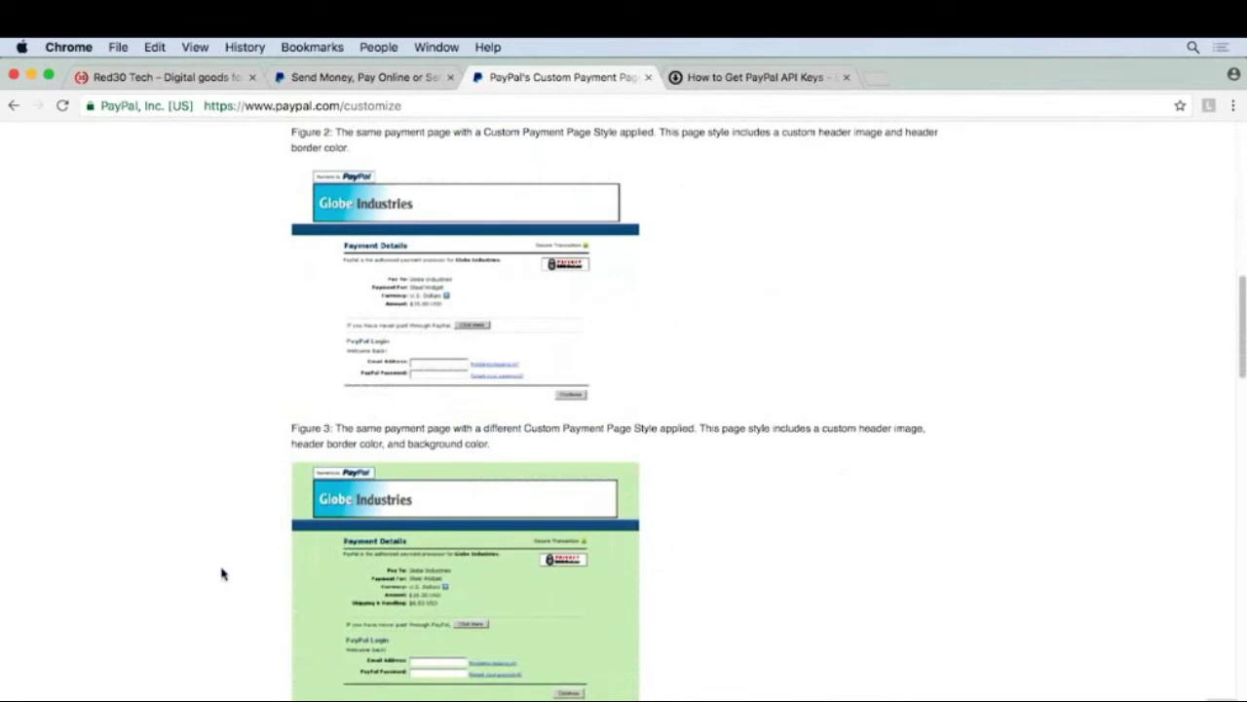
scroll(222, 574, down, 1)
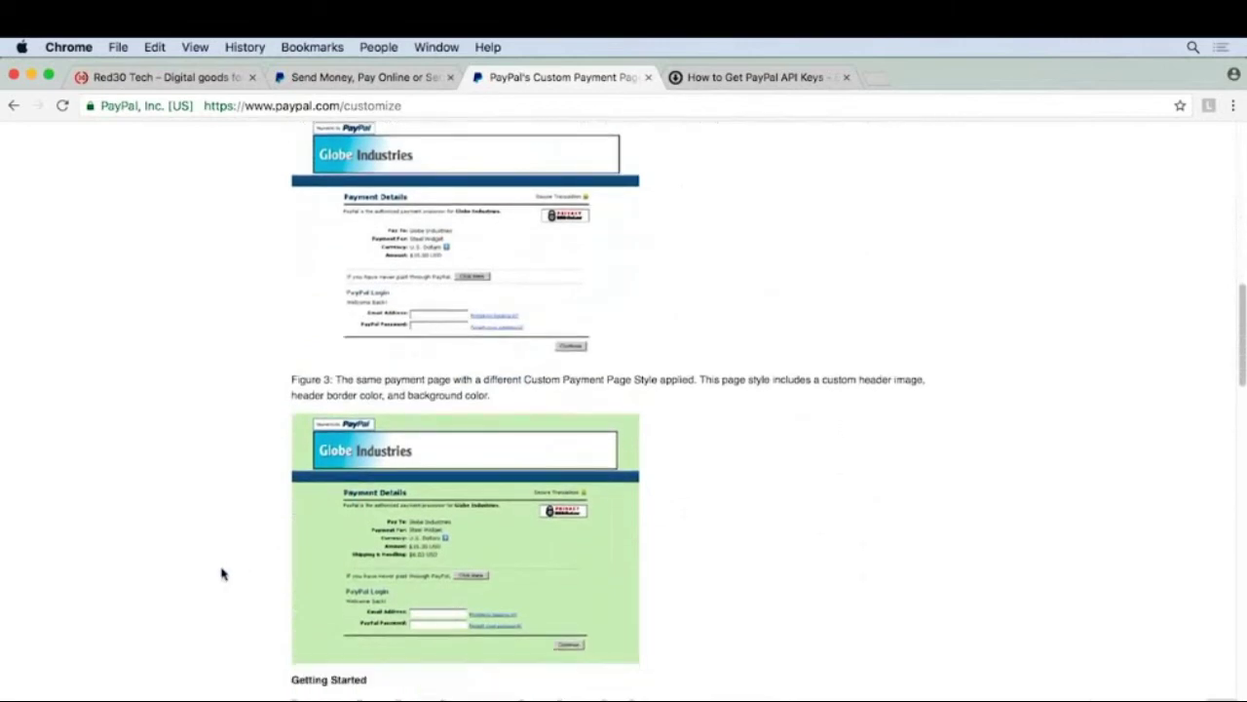
scroll(224, 507, down, 1)
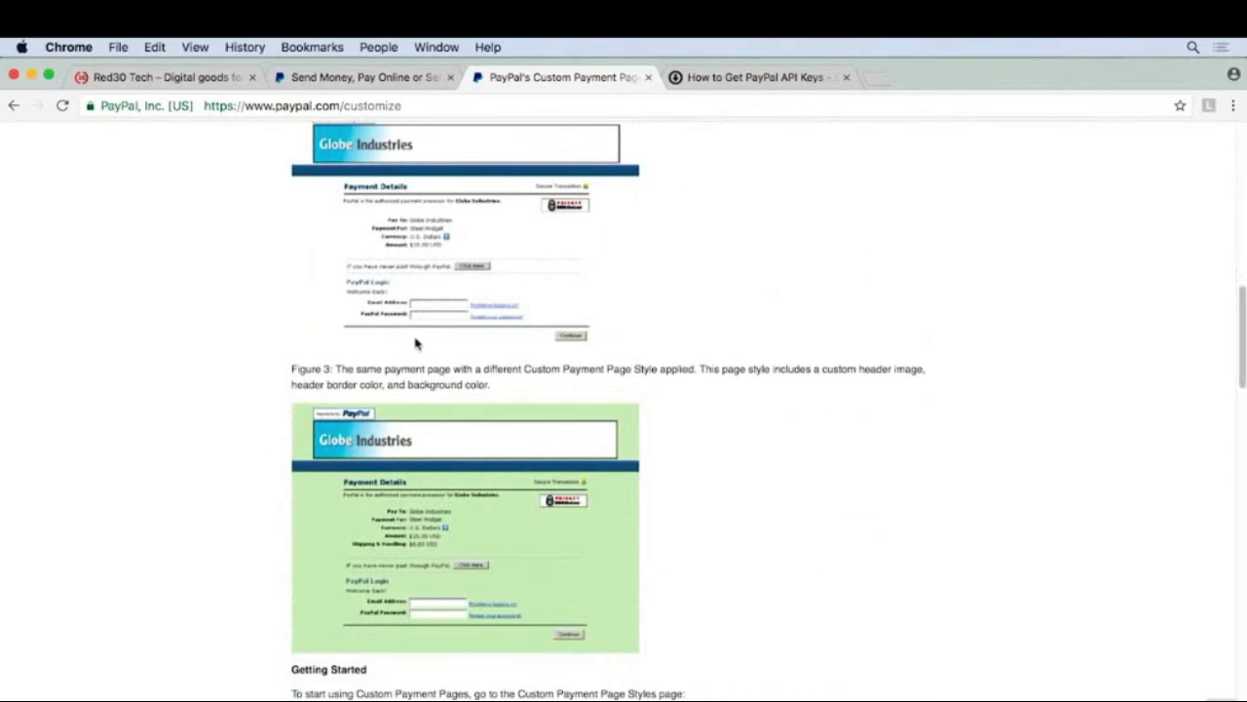
Return to the store's PayPal Standard settings and review the image URL, IPN verification, and live and test API credential fields.
click(207, 78)
click(84, 138)
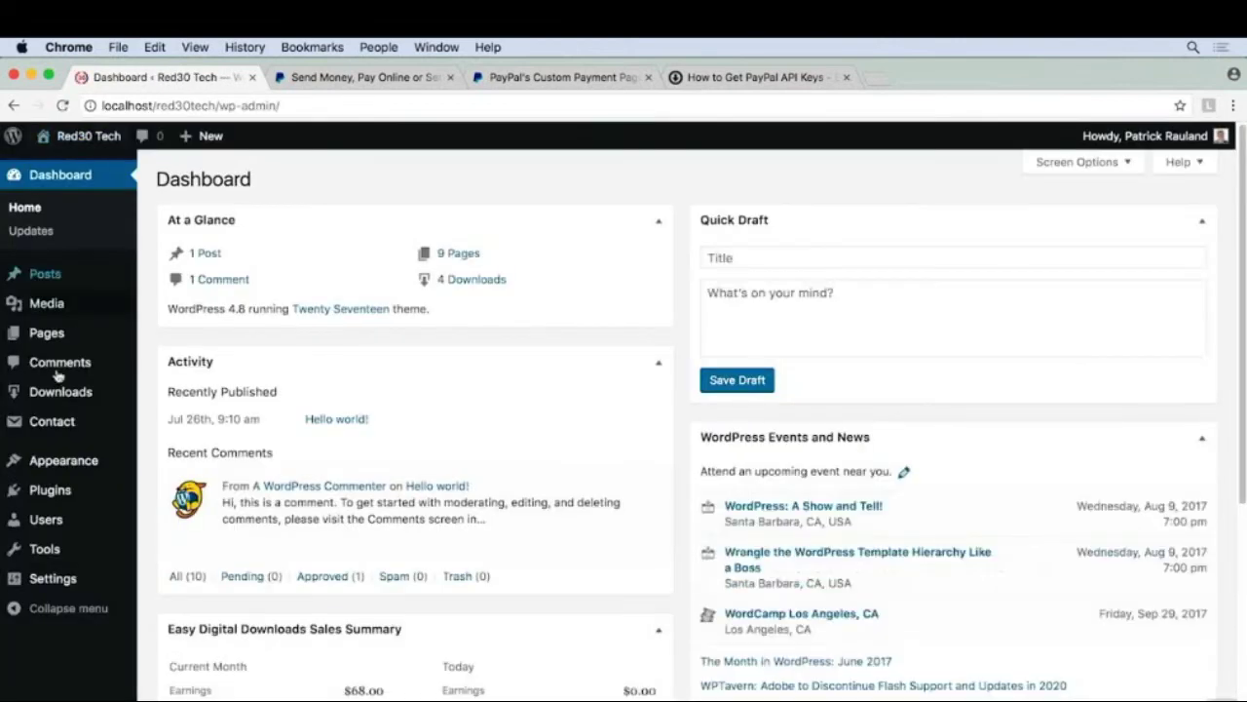
mouse_move(56, 398)
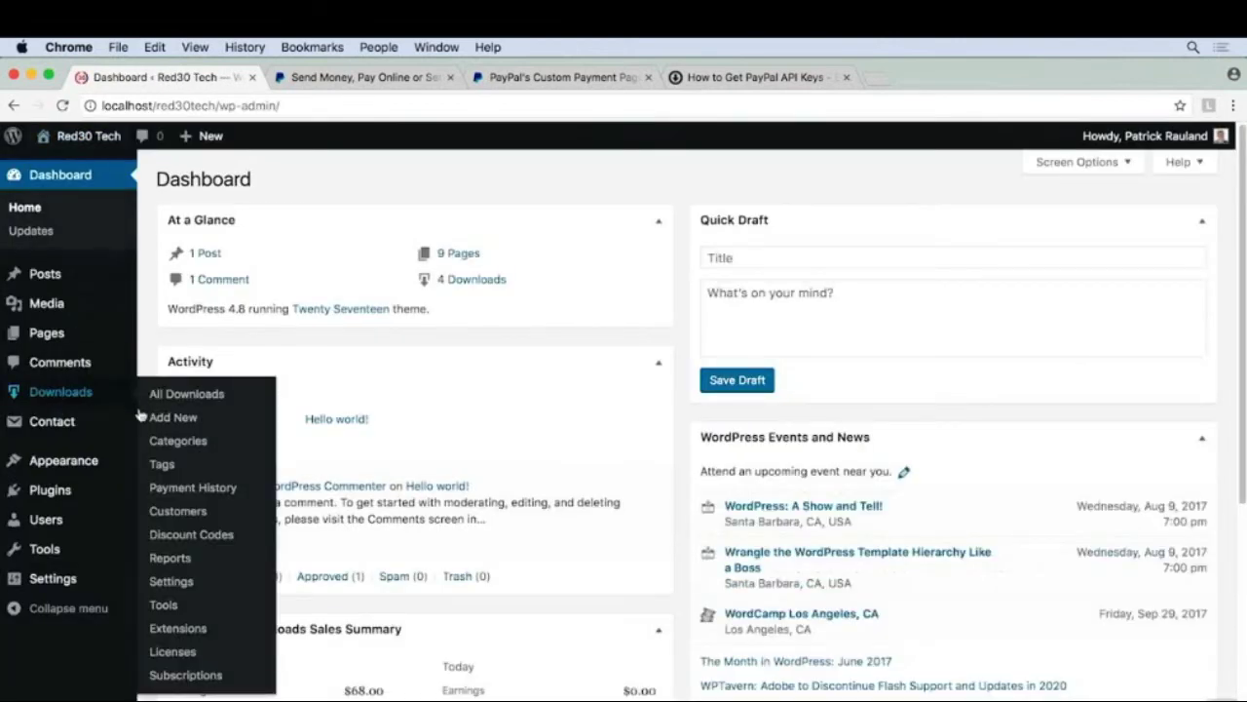
click(172, 582)
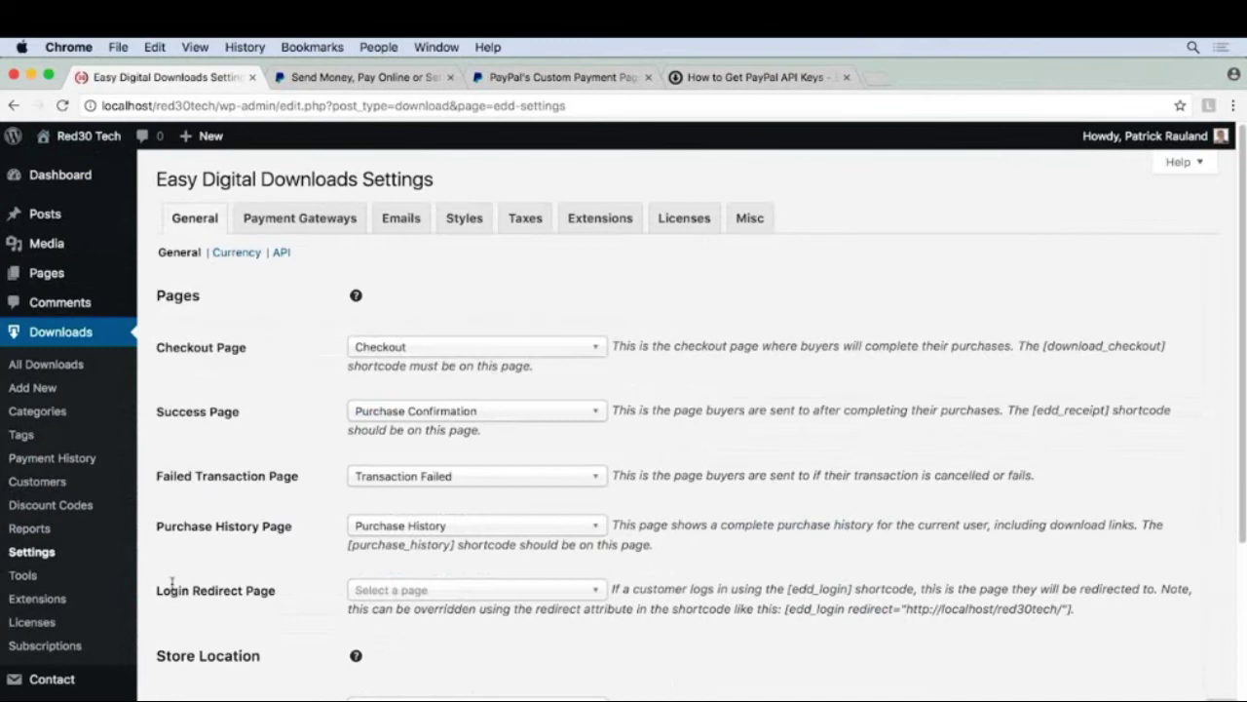
click(279, 216)
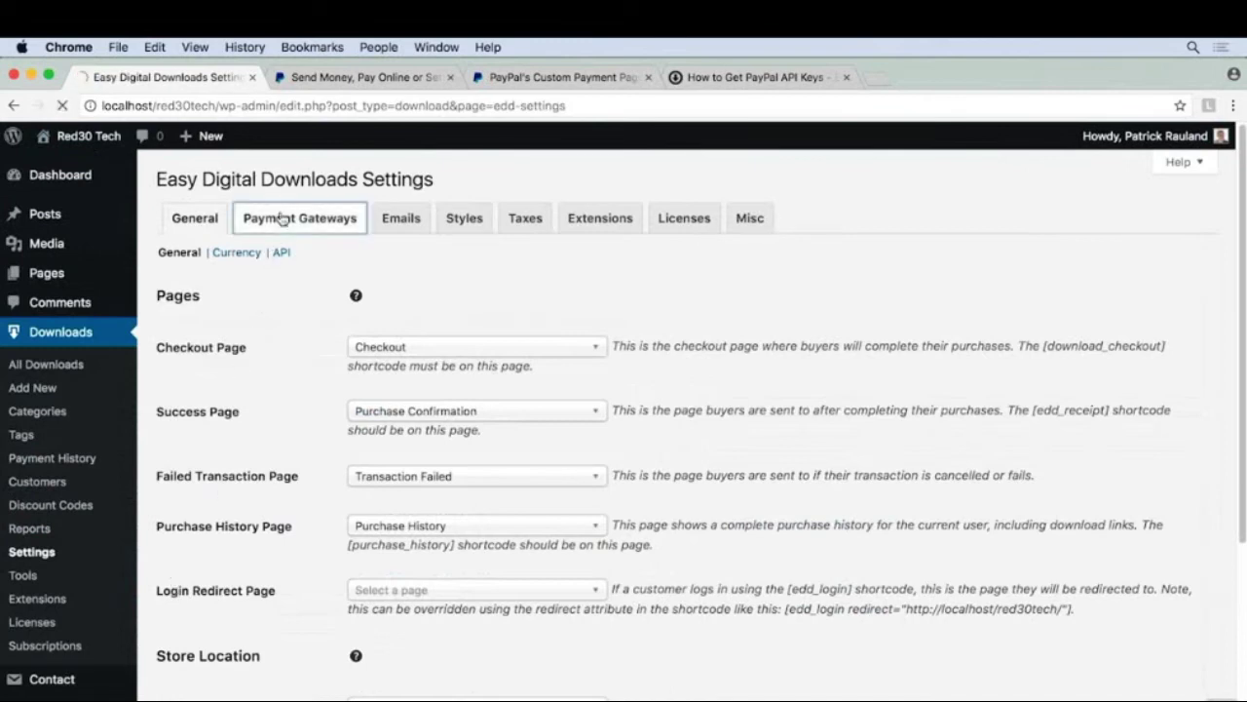
click(257, 252)
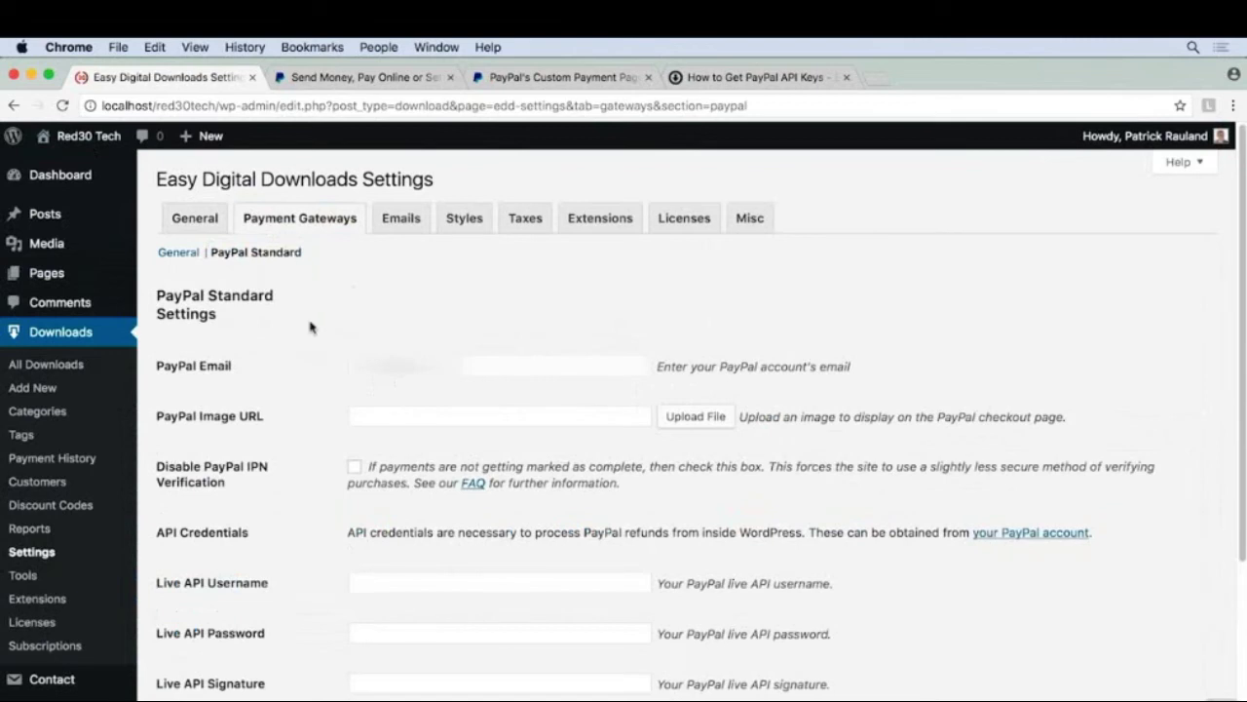
scroll(324, 411, down, 2)
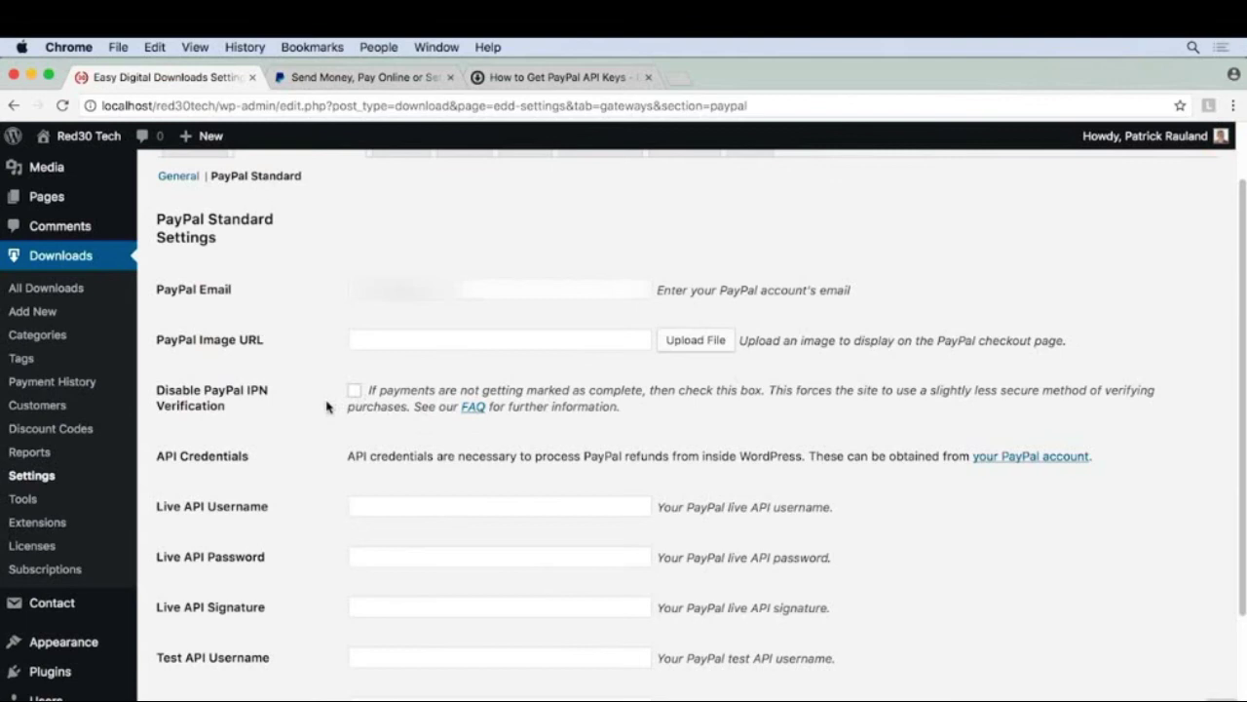
scroll(293, 448, down, 3)
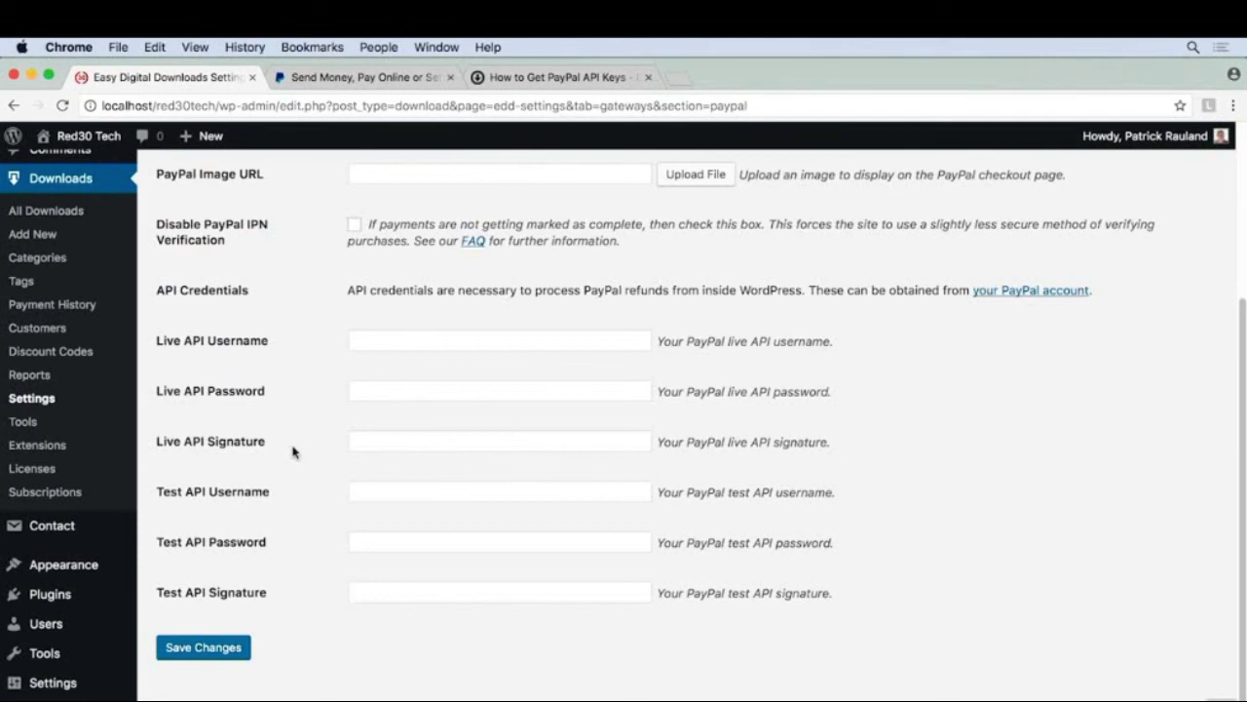
Examine the Creating Keys instructions for requesting API credentials in the How to Get PayPal API Keys article.
key(super+3)
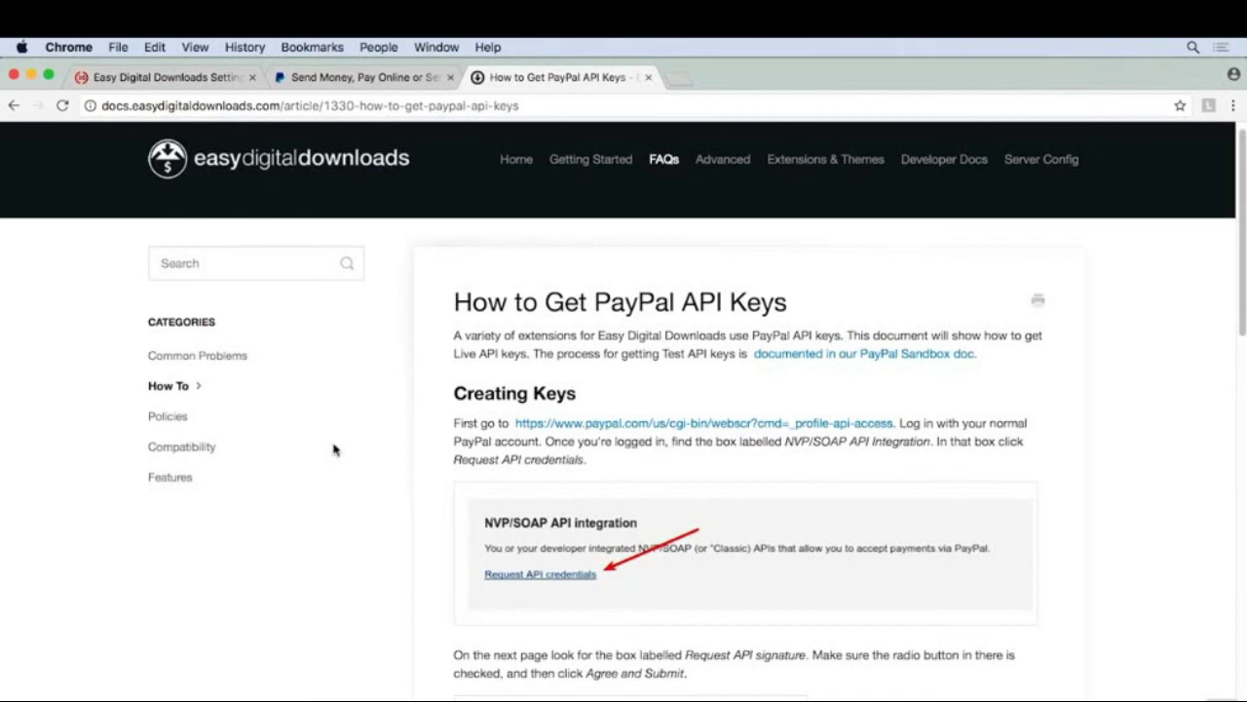
scroll(333, 449, down, 2)
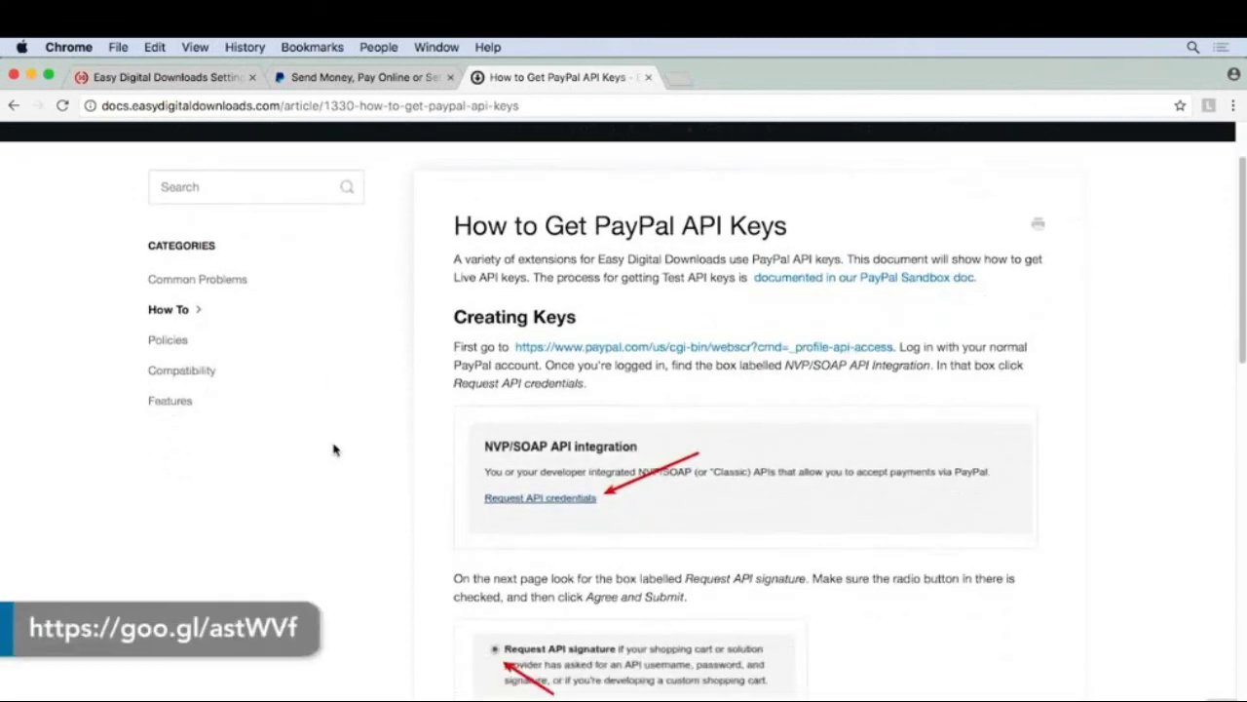
scroll(333, 449, down, 1)
scroll(333, 449, down, 1)
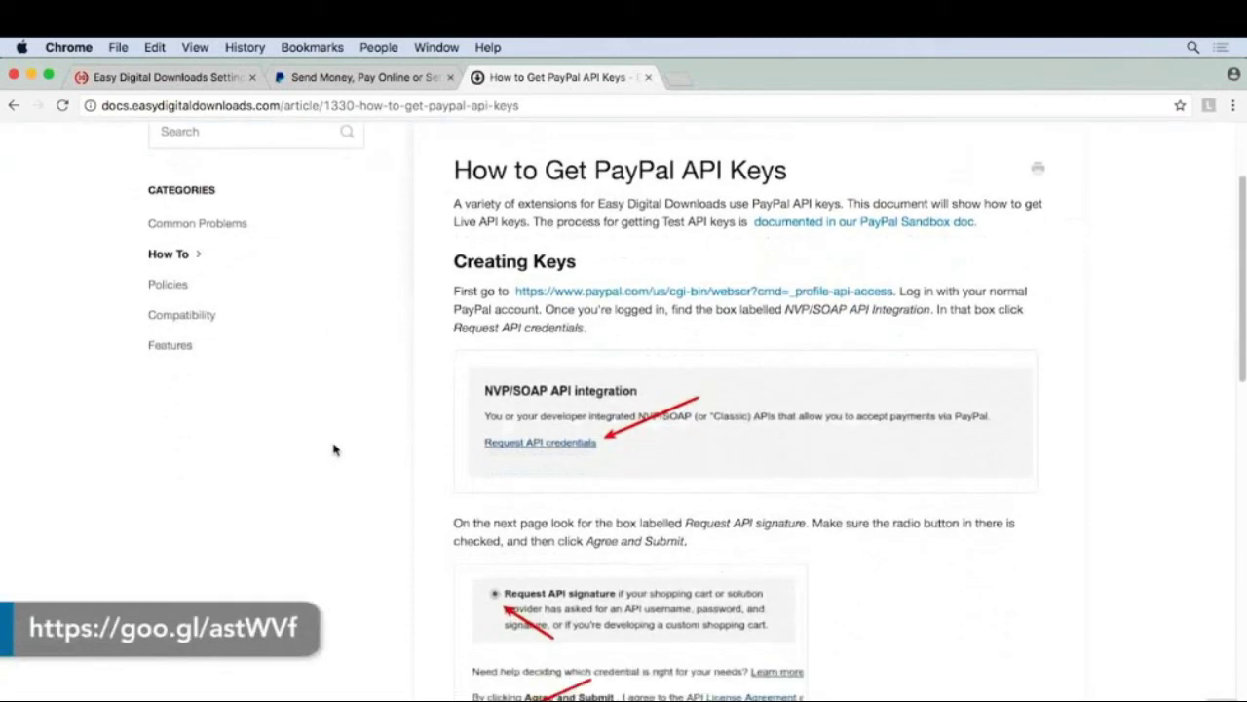
scroll(334, 449, down, 3)
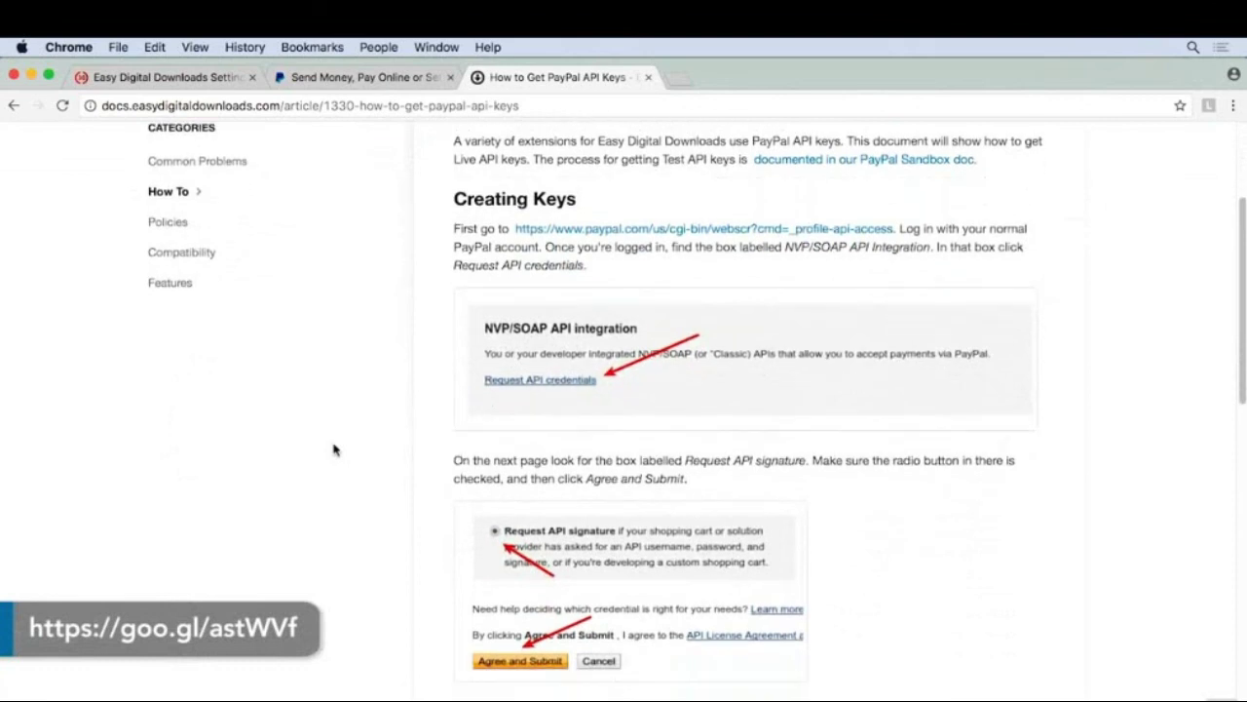
scroll(333, 449, down, 3)
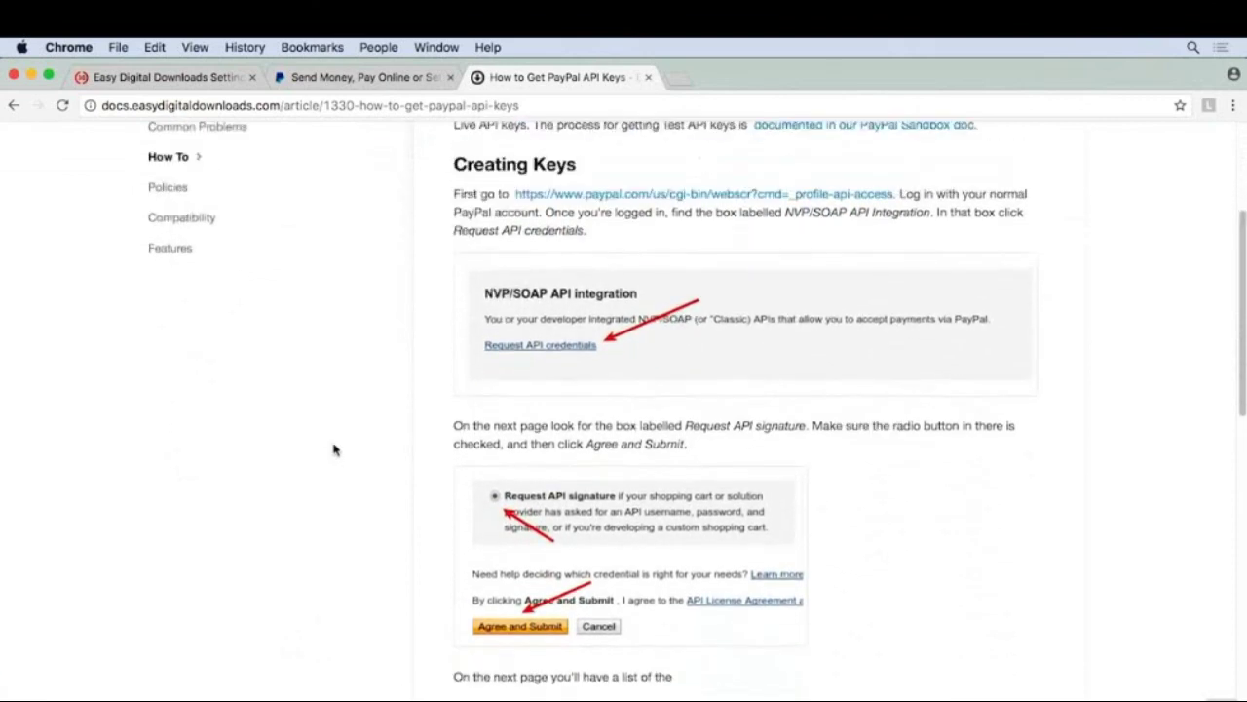
scroll(334, 449, up, 5)
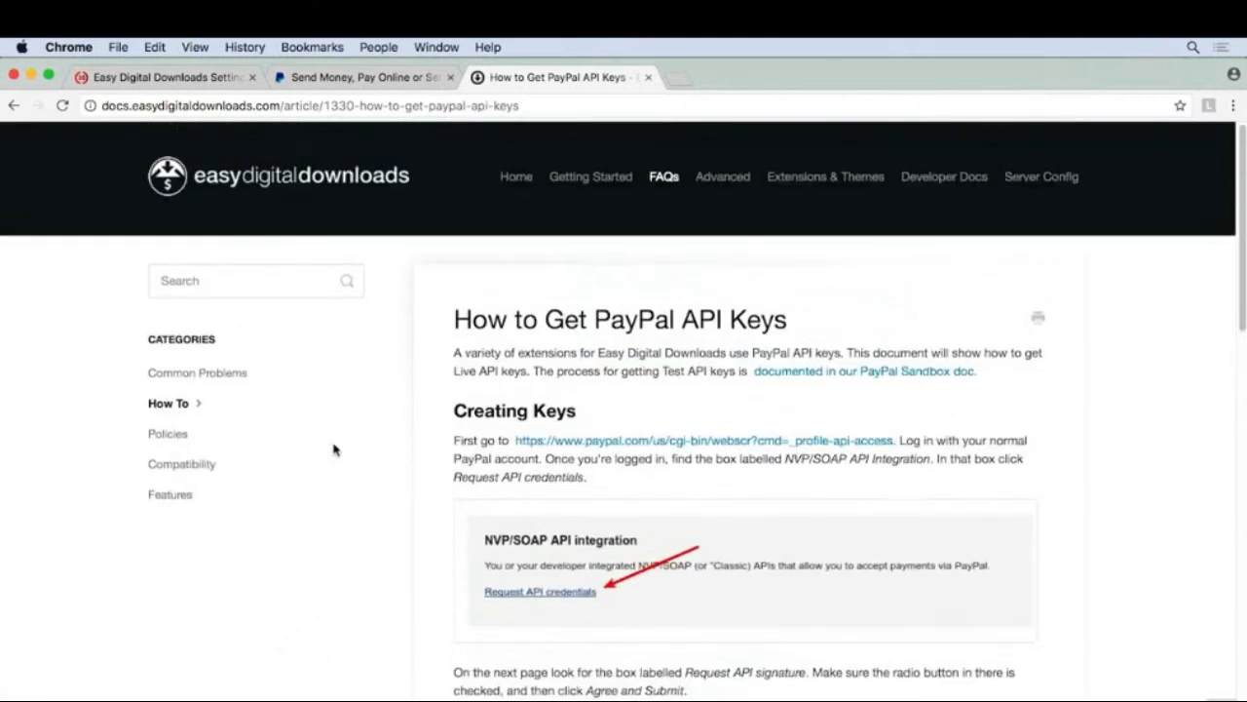